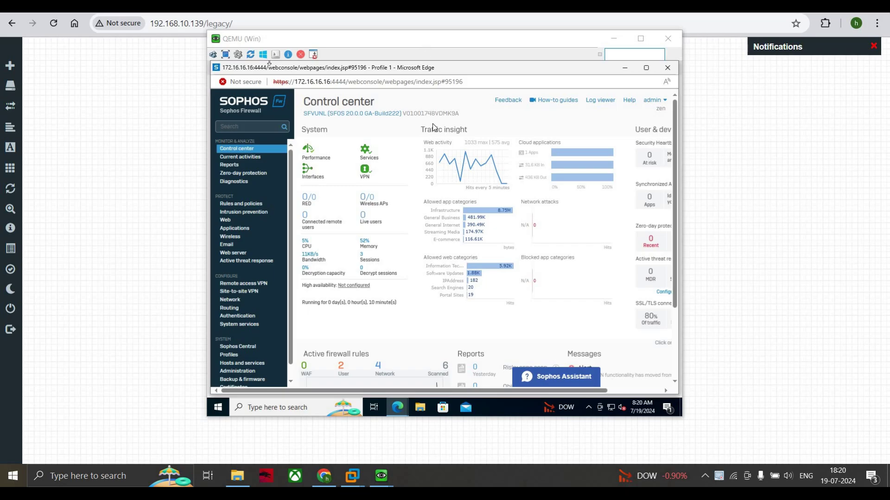
# Step: Move the VM window aside to view the network topology, then bring it back
pyautogui.moveTo(425, 43); pyautogui.dragTo(429, 190)
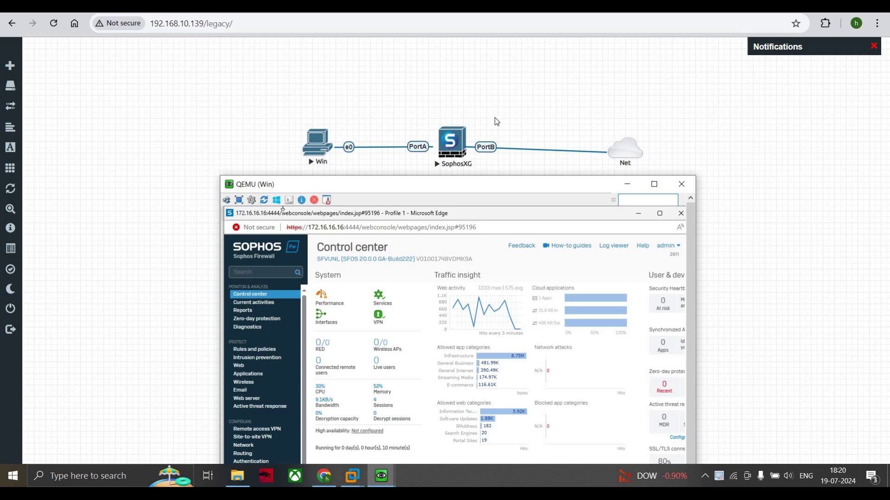
pyautogui.moveTo(481, 187); pyautogui.dragTo(485, 88)
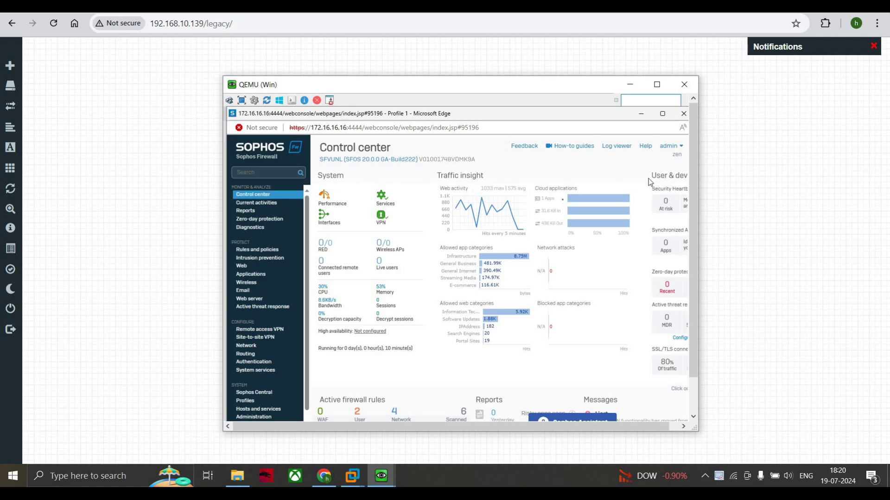
pyautogui.scroll(-1, 556, 205)
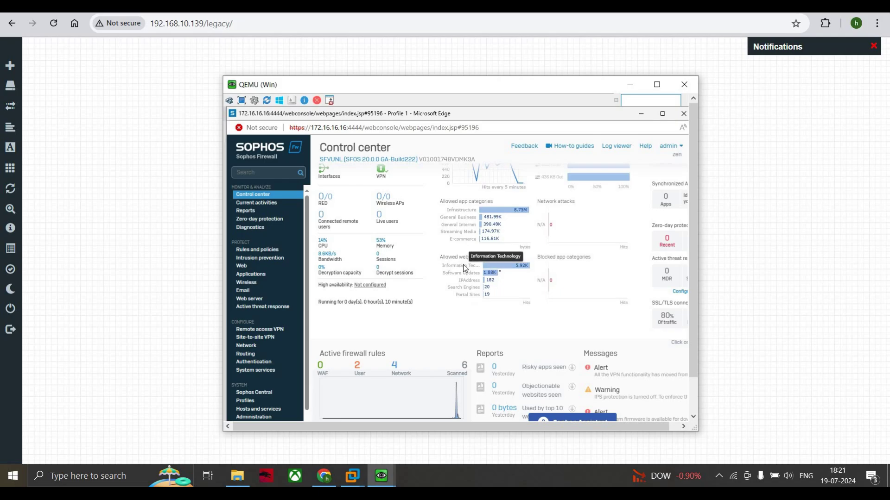
pyautogui.scroll(-1, 499, 296)
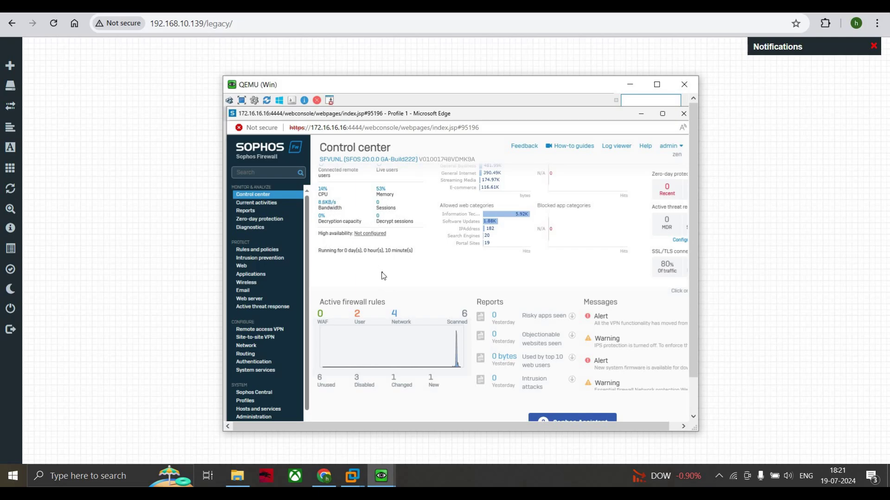
pyautogui.scroll(2, 382, 273)
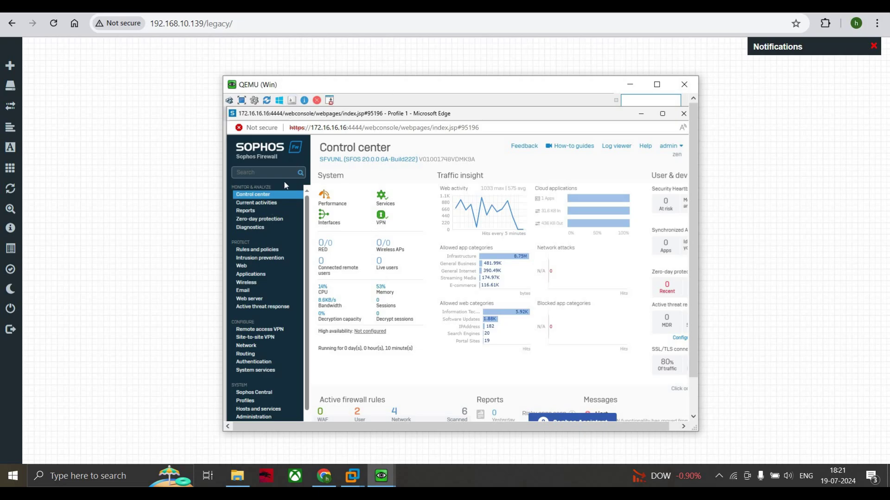
# Step: Go to the Web policies page under Protect
pyautogui.click(247, 267)
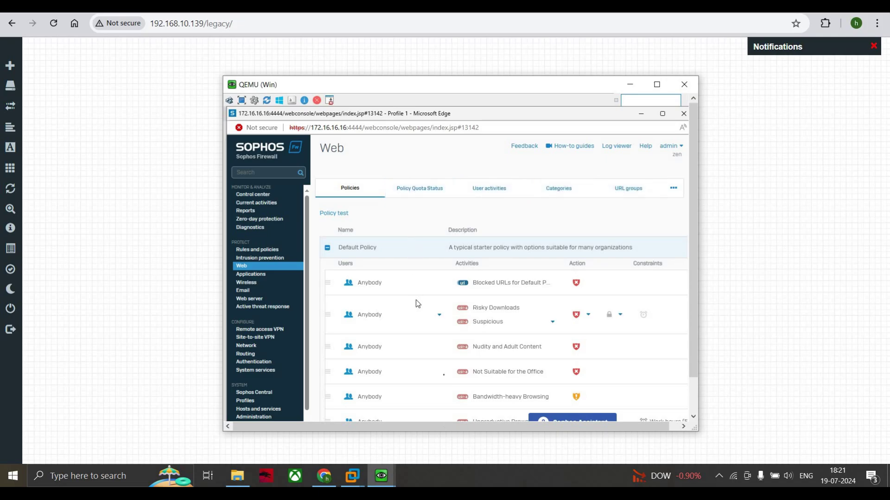
pyautogui.scroll(-2, 440, 402)
pyautogui.scroll(-5, 440, 402)
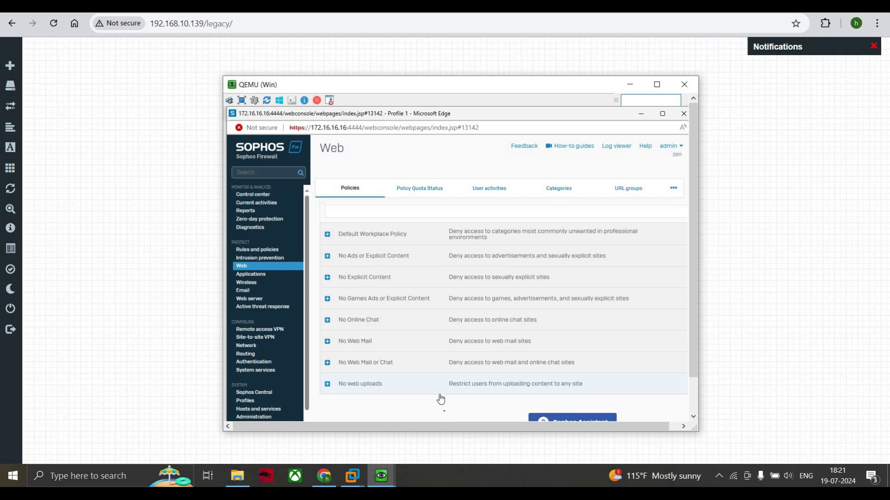
pyautogui.scroll(8, 439, 402)
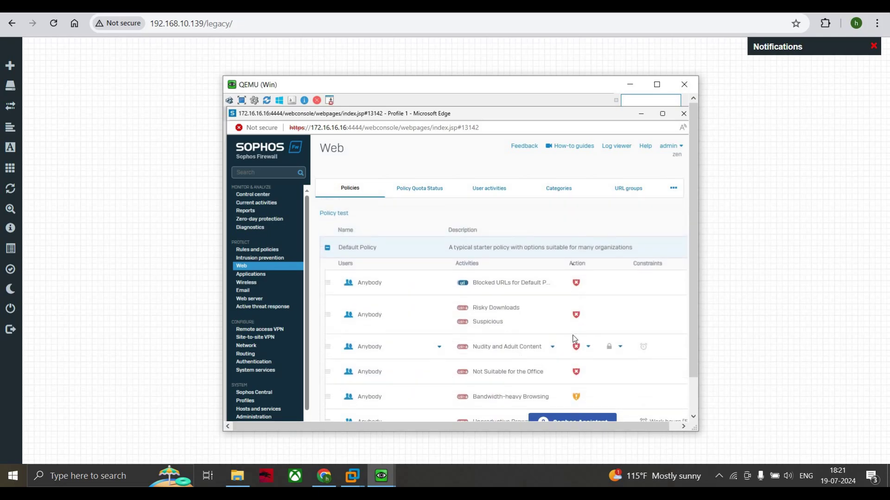
# Step: Maximize the Edge window inside the VM
pyautogui.press('super+Up')
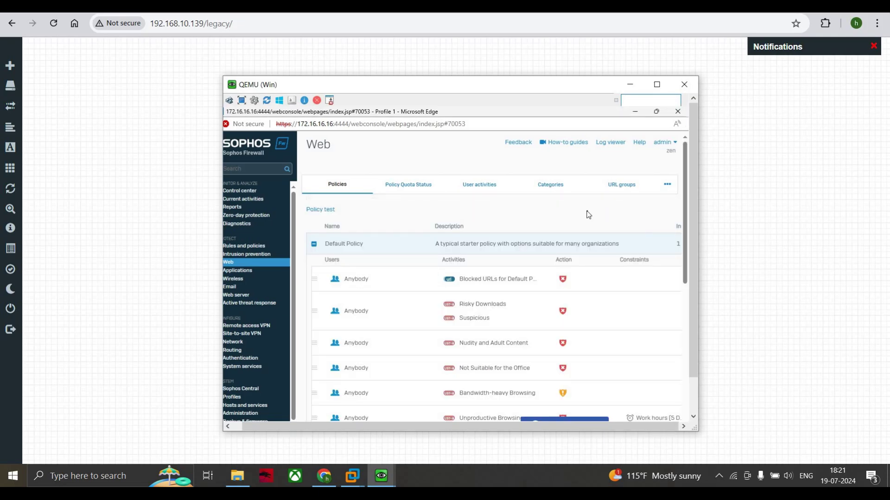
pyautogui.hscroll(3, 587, 214)
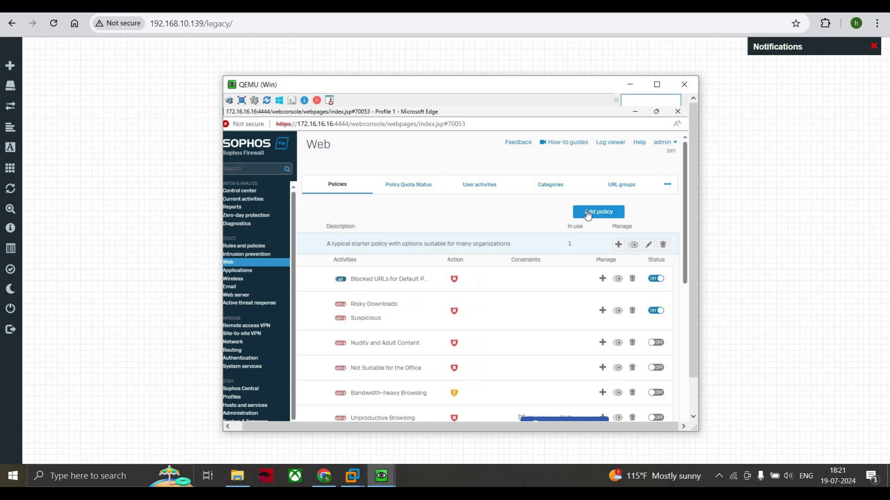
pyautogui.hscroll(-2, 587, 214)
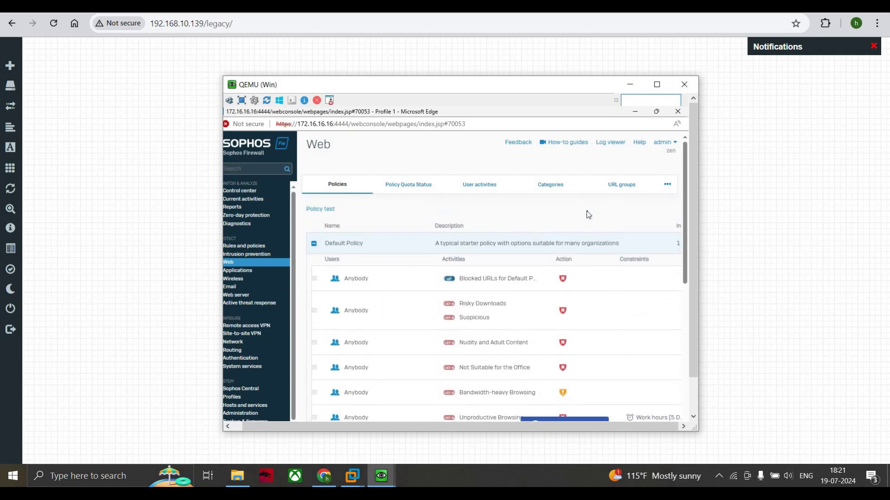
pyautogui.hscroll(2, 587, 214)
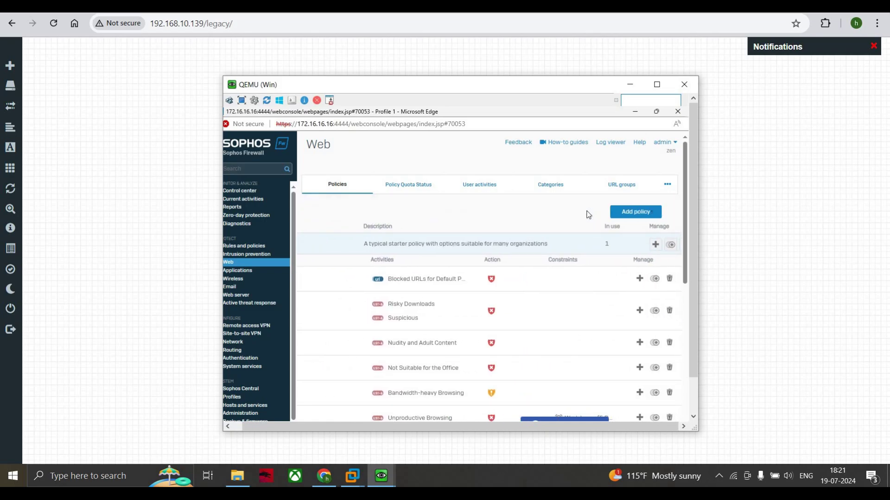
# Step: Start a new web policy from the Web policies list
pyautogui.click(651, 212)
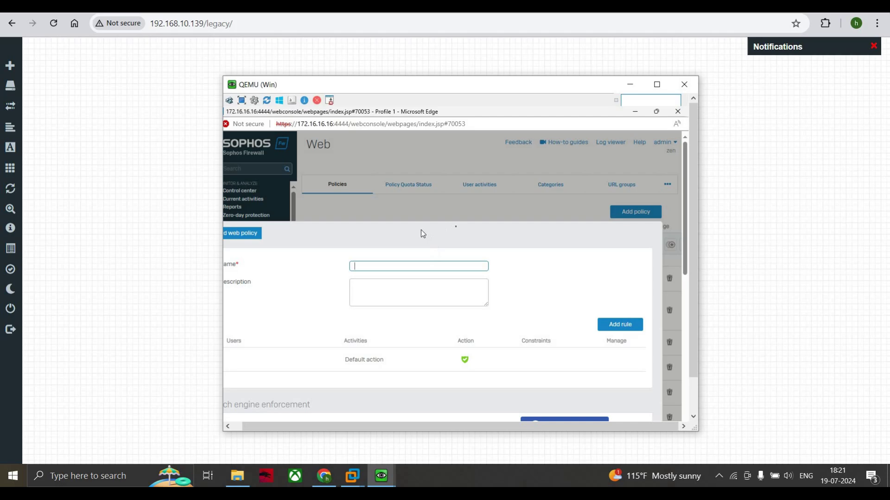
pyautogui.scroll(-10, 546, 287)
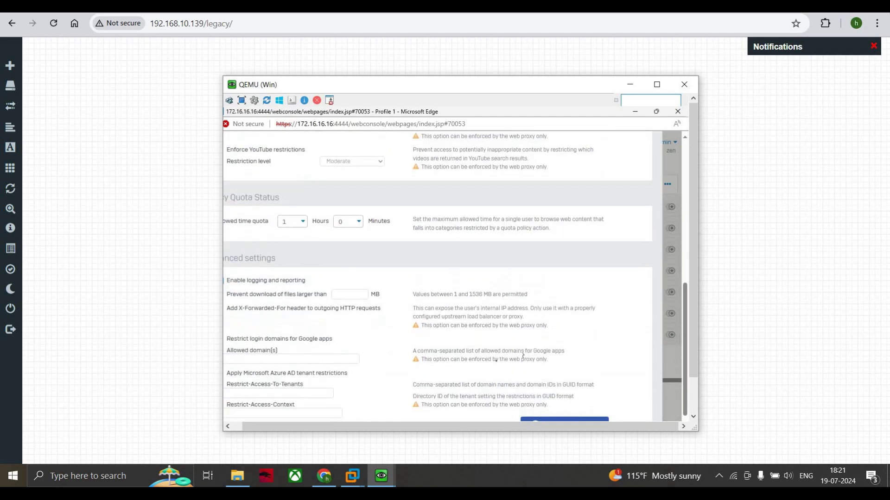
pyautogui.scroll(-1, 497, 364)
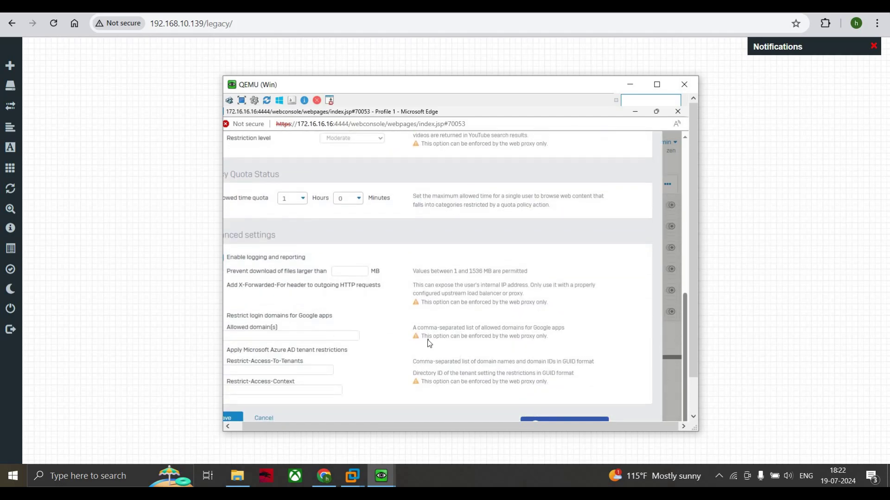
pyautogui.scroll(10, 497, 364)
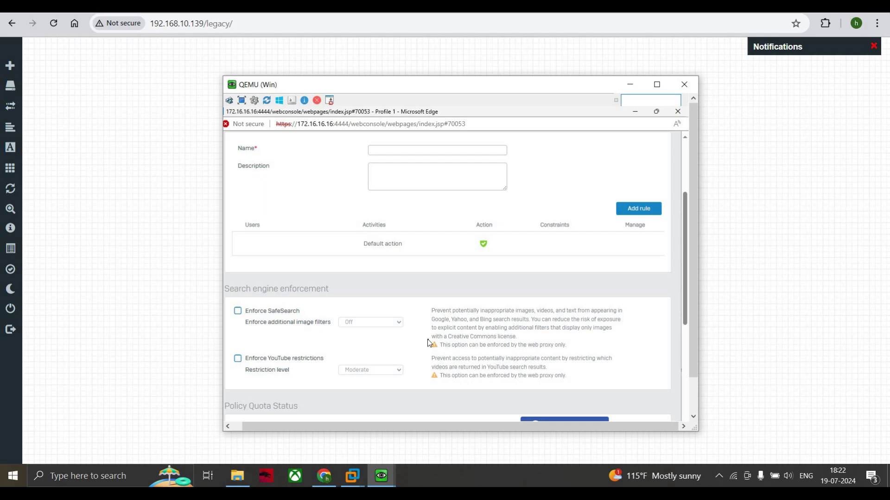
pyautogui.scroll(3, 334, 244)
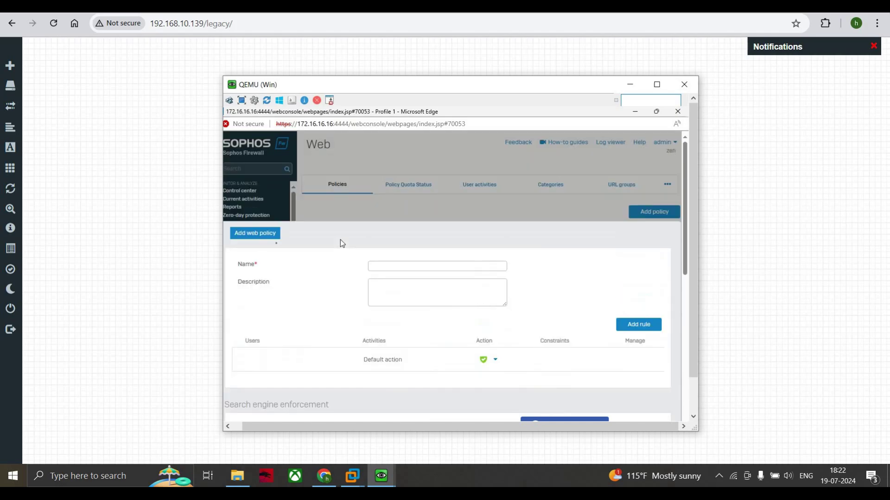
# Step: Name the new policy 'Lan-users Web policy' using the autofill suggestion
pyautogui.click(403, 266)
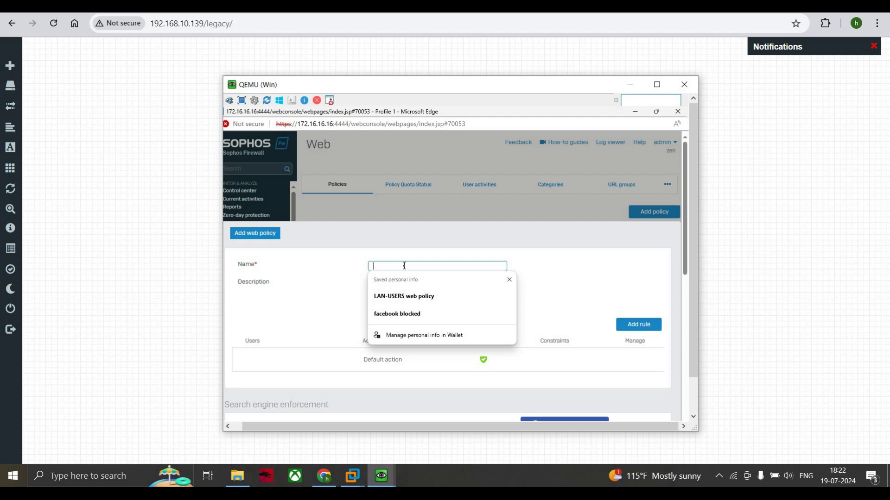
pyautogui.write('Lan')
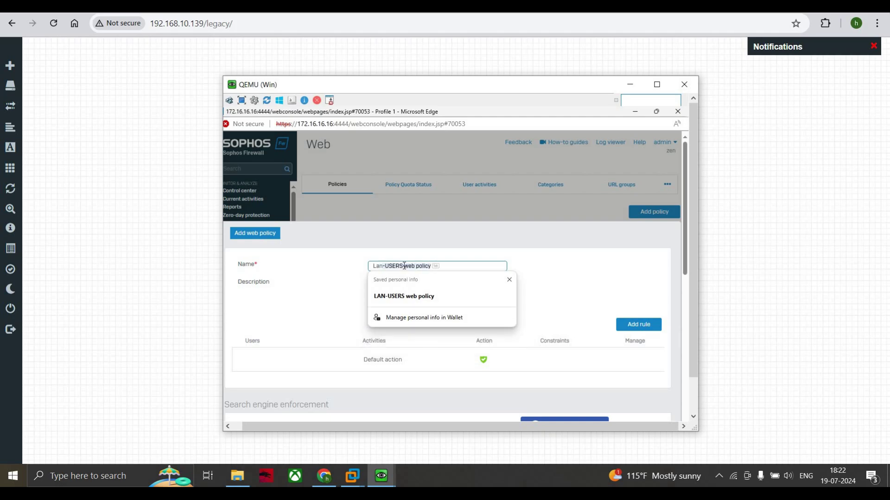
pyautogui.press('BackSpace')
pyautogui.write('-users W')
pyautogui.press('Tab')
# Step: Dismiss the saved-info suggestions and move to the policy description field
pyautogui.click(542, 272)
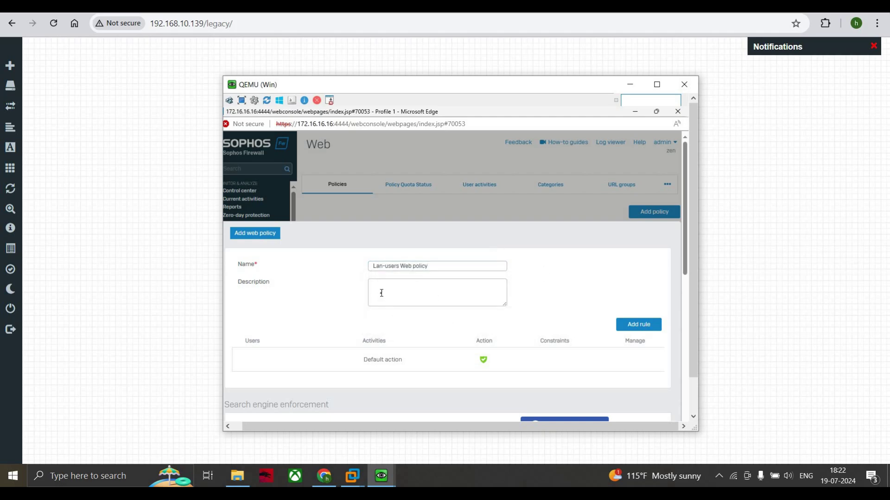
pyautogui.click(382, 293)
pyautogui.scroll(-1, 382, 293)
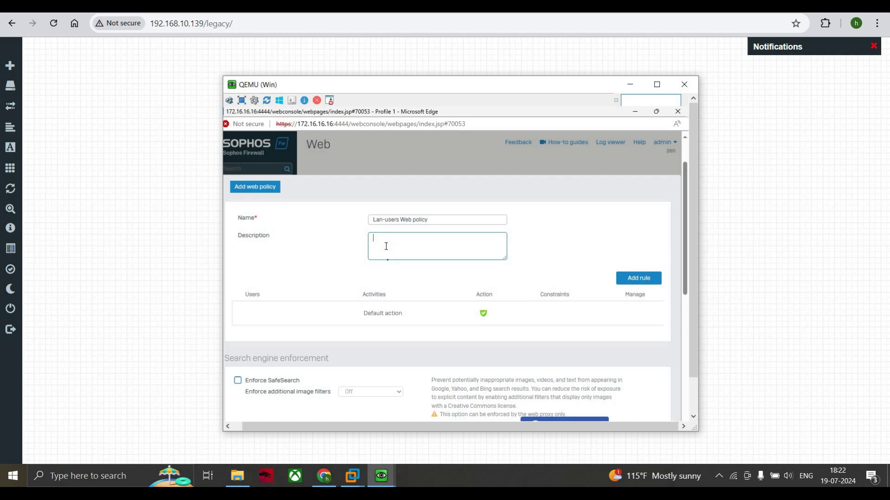
pyautogui.scroll(-3, 385, 278)
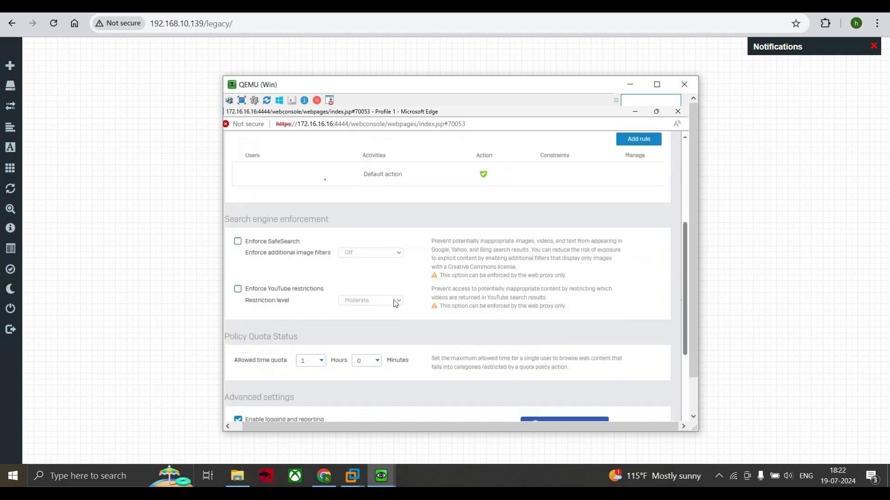
pyautogui.scroll(1, 315, 204)
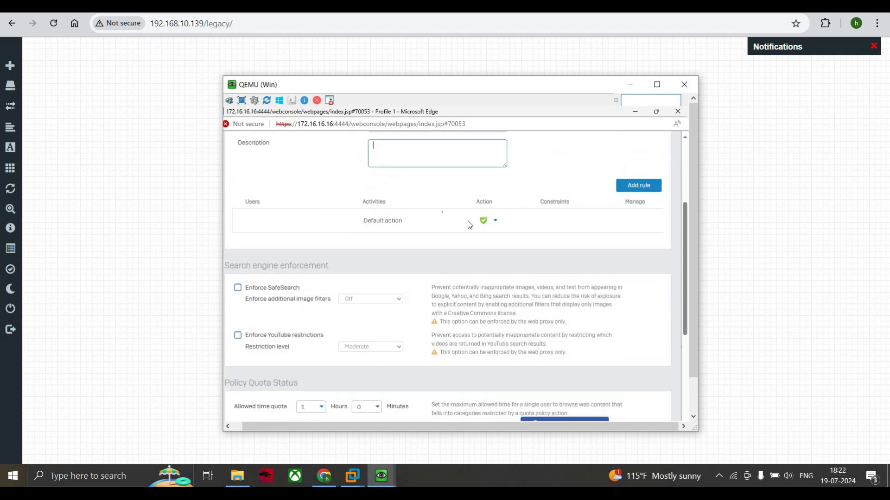
# Step: Add a new rule to the policy with its action set to block HTTP
pyautogui.click(638, 186)
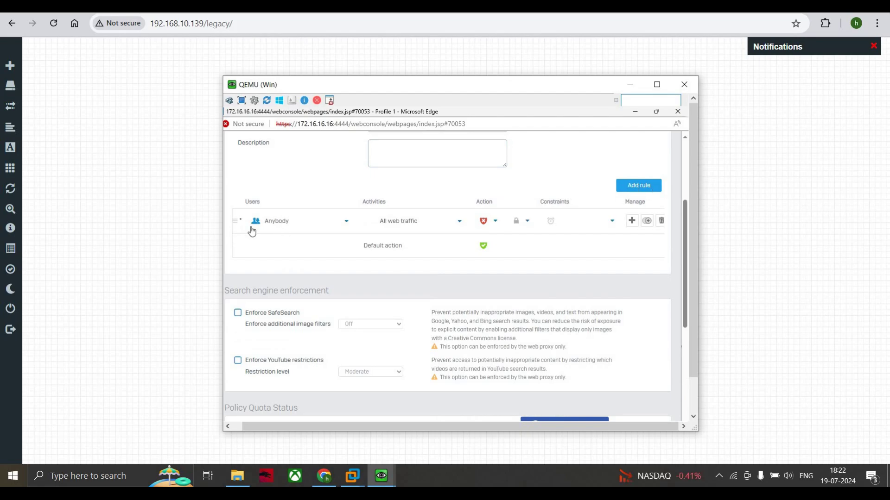
pyautogui.moveTo(416, 230)
pyautogui.click(494, 225)
pyautogui.click(495, 247)
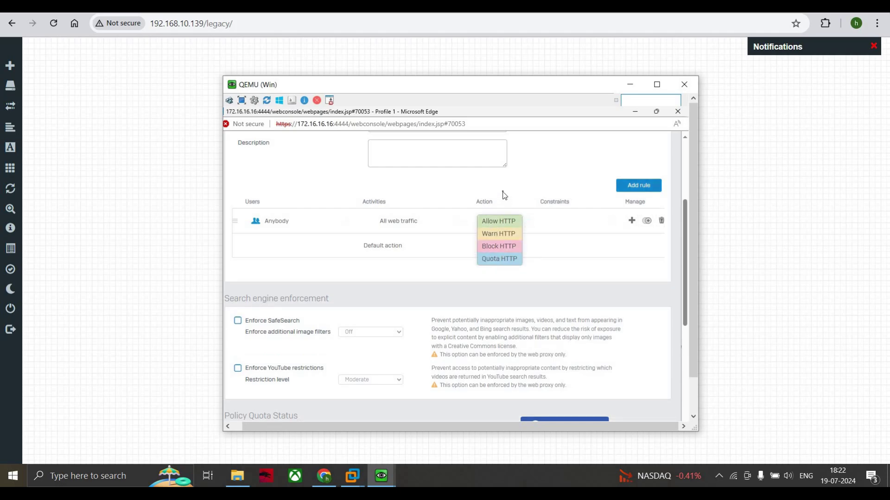
# Step: Apply Anybody as the rule's users
pyautogui.click(282, 224)
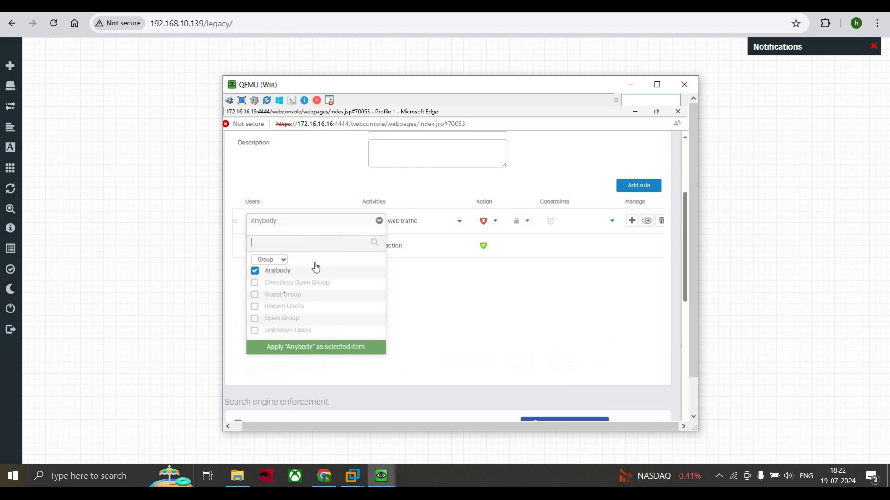
pyautogui.click(259, 272)
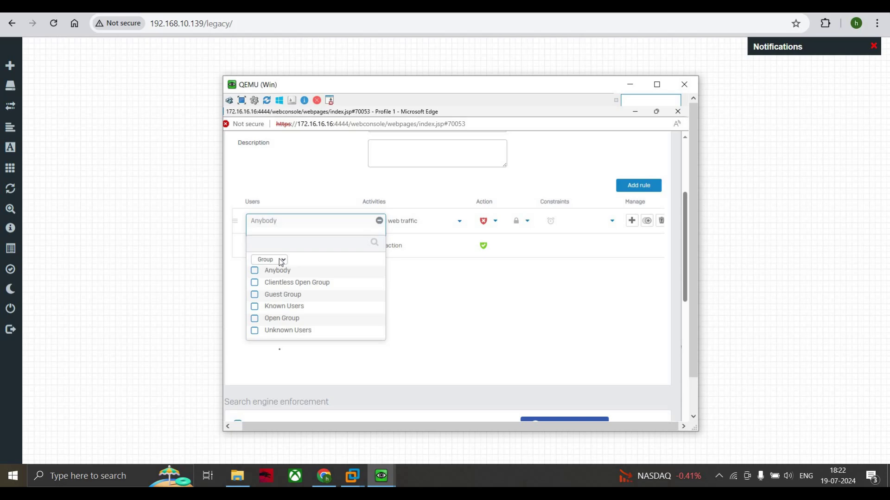
pyautogui.click(256, 272)
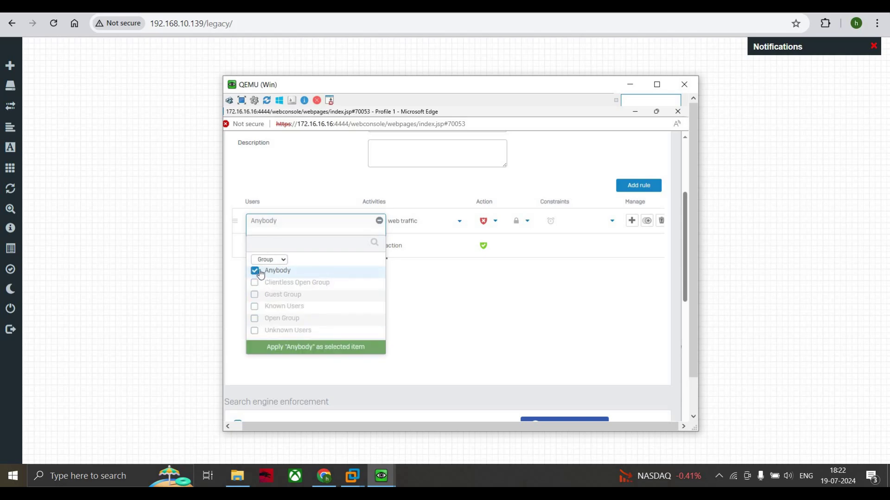
pyautogui.click(308, 355)
# Step: Untick All web traffic in the rule's full activity category list, picking nothing yet
pyautogui.click(401, 221)
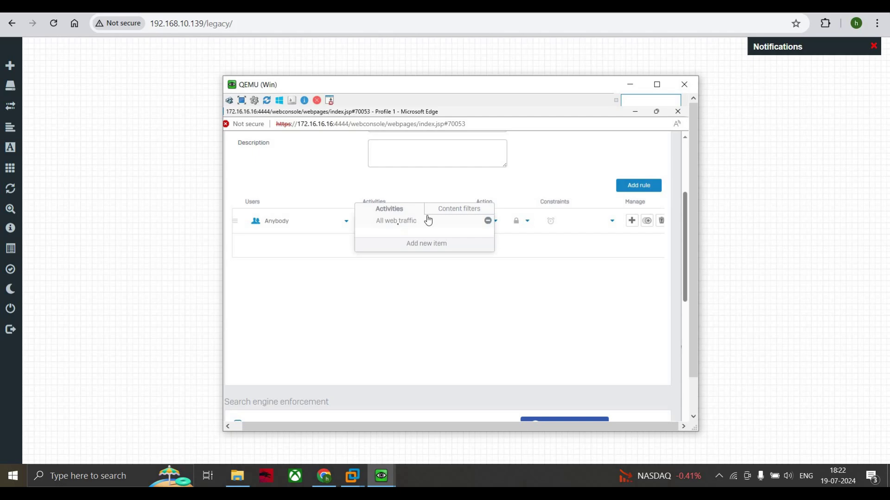
pyautogui.click(423, 246)
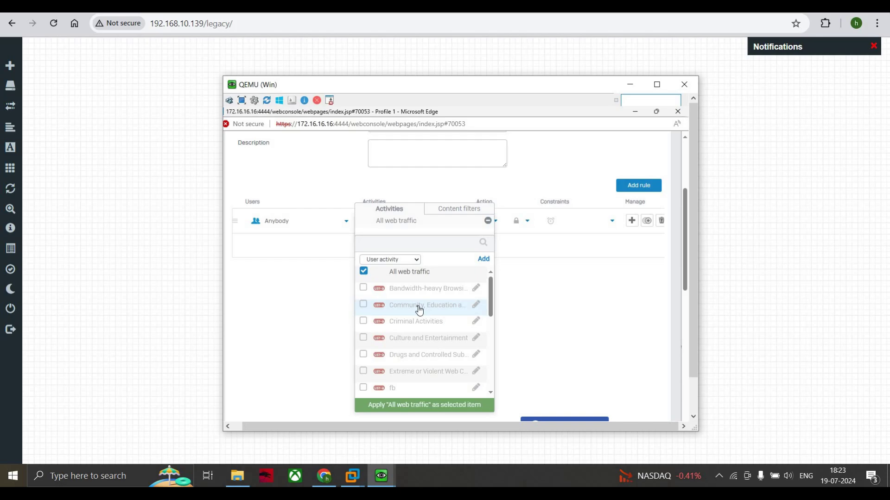
pyautogui.scroll(-1, 408, 305)
pyautogui.scroll(2, 408, 305)
pyautogui.click(364, 272)
pyautogui.scroll(-3, 397, 307)
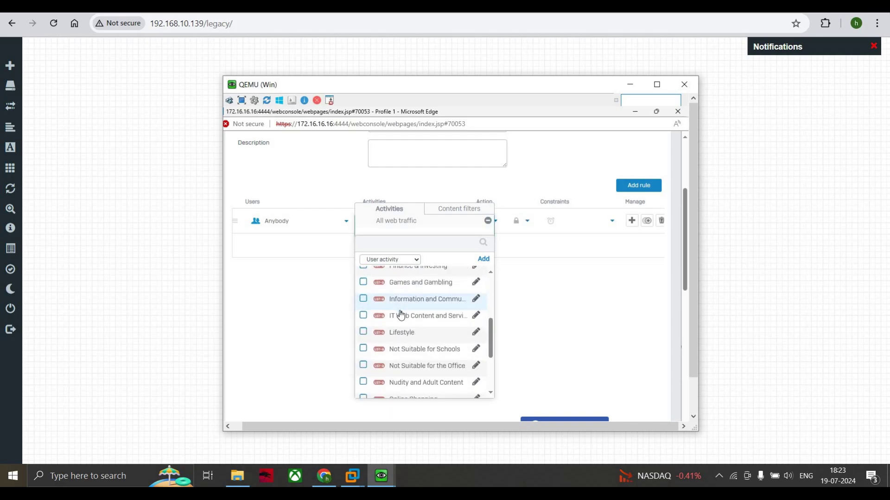
pyautogui.scroll(3, 398, 308)
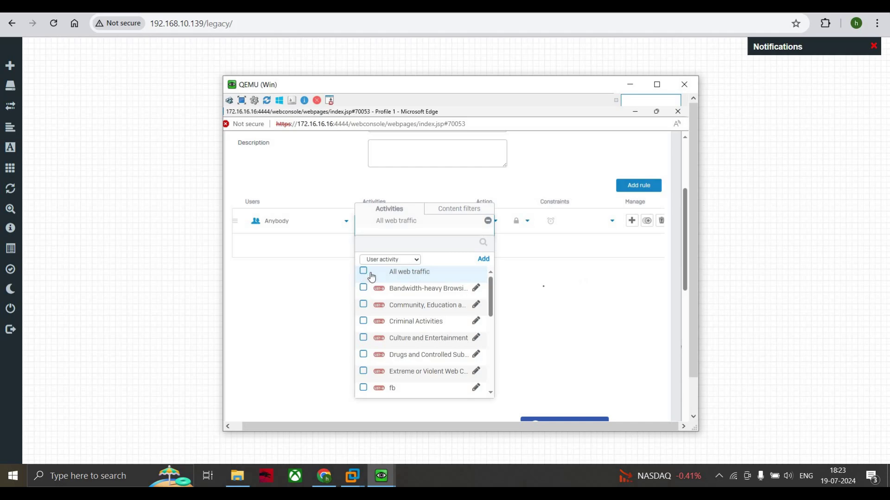
pyautogui.scroll(-4, 545, 291)
pyautogui.scroll(-5, 491, 320)
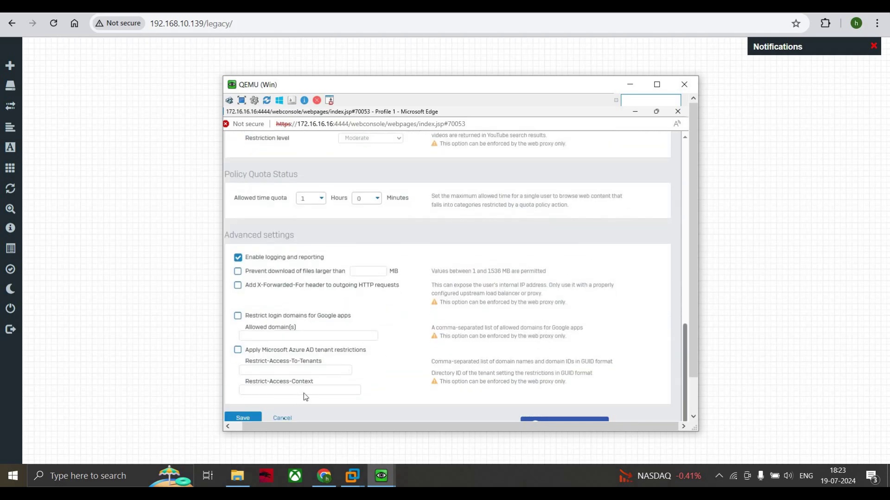
# Step: Cancel the unsaved policy and look up instagram.com in Diagnostics URL category lookup
pyautogui.click(282, 418)
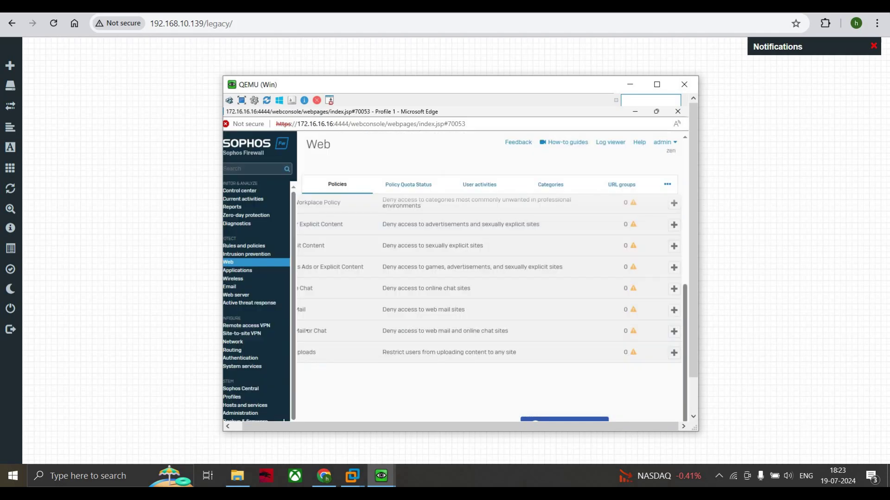
pyautogui.click(246, 226)
pyautogui.click(549, 184)
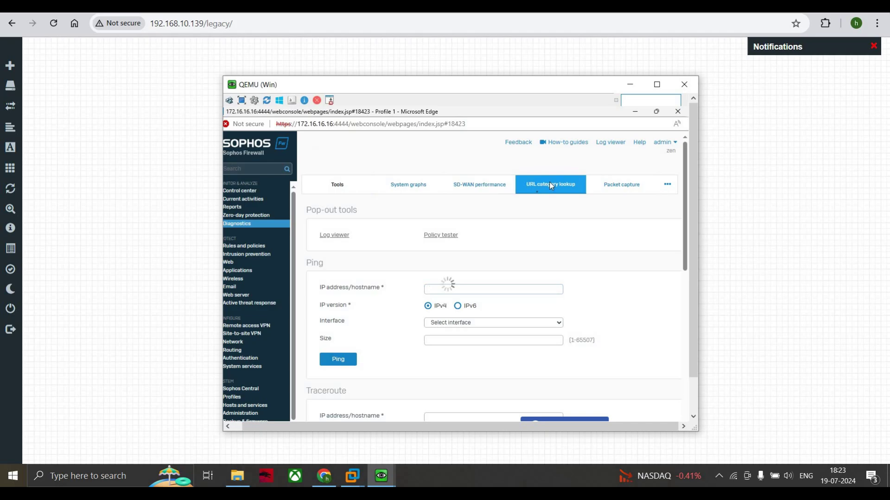
pyautogui.click(385, 222)
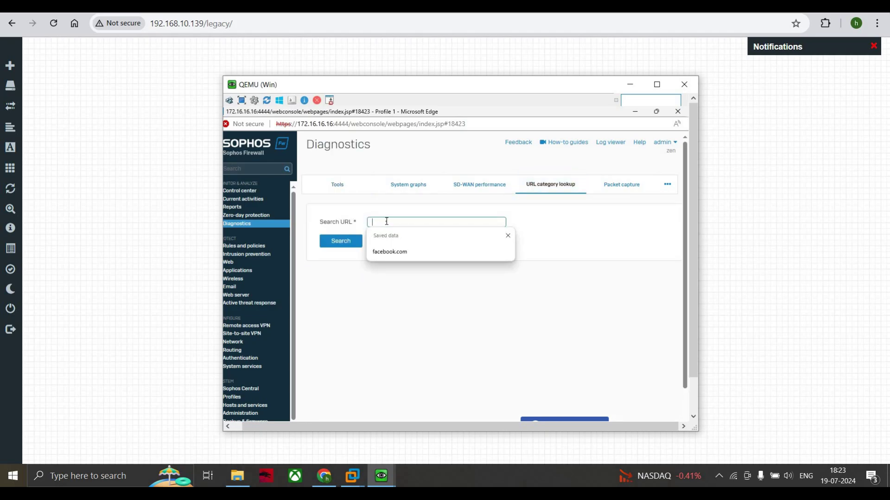
pyautogui.write('instr')
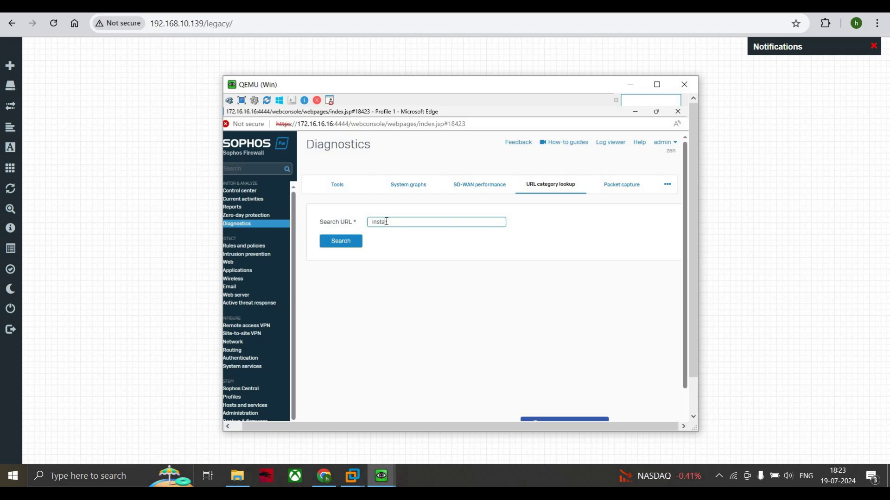
pyautogui.write('gram.com')
pyautogui.click(360, 237)
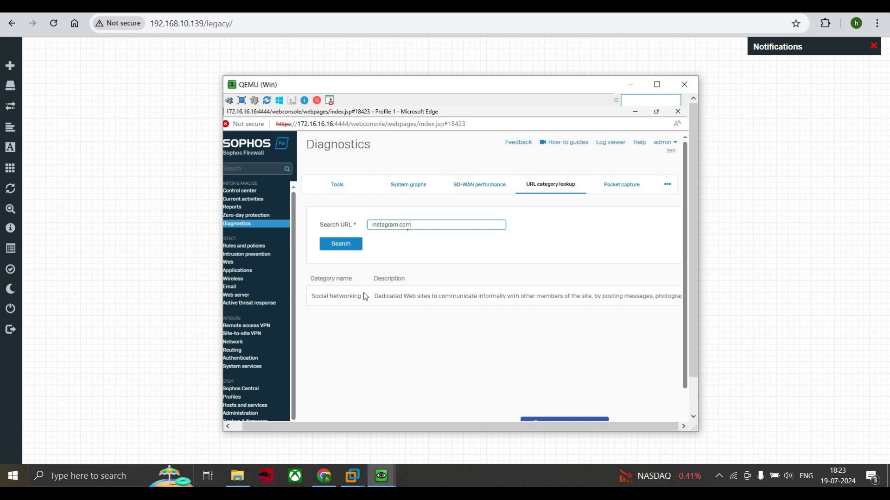
# Step: Look up the category of ipstresser.com
pyautogui.moveTo(416, 225); pyautogui.dragTo(369, 226)
pyautogui.press('BackSpace')
pyautogui.write('ipstress')
pyautogui.write('or.vcom')
pyautogui.press('BackSpace')
pyautogui.press('BackSpace')
pyautogui.press('BackSpace')
pyautogui.press('BackSpace')
pyautogui.write('.com')
pyautogui.click(351, 239)
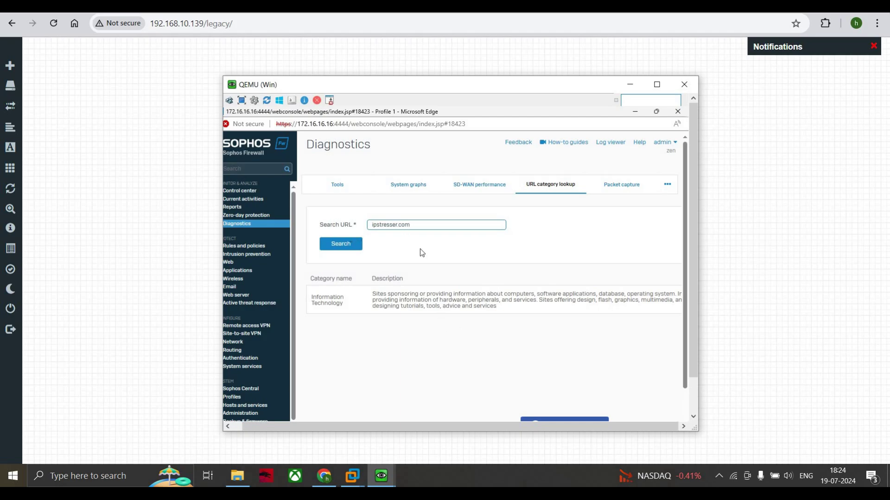
# Step: Look up youtube.com's category, then clear the URL field
pyautogui.moveTo(425, 226); pyautogui.dragTo(389, 212)
pyautogui.press('BackSpace')
pyautogui.write('youutbe')
pyautogui.write('be.com')
pyautogui.click(358, 243)
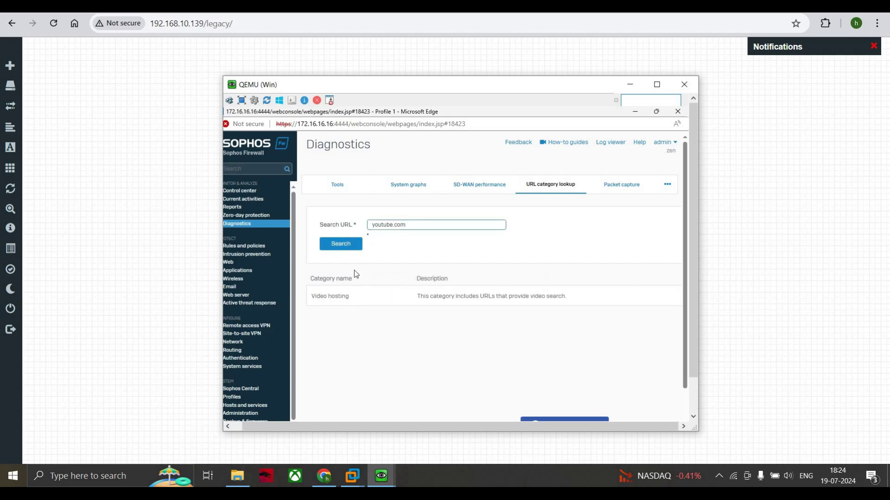
pyautogui.tripleClick(375, 224)
pyautogui.press('BackSpace')
# Step: Return to the Web policies list
pyautogui.click(228, 262)
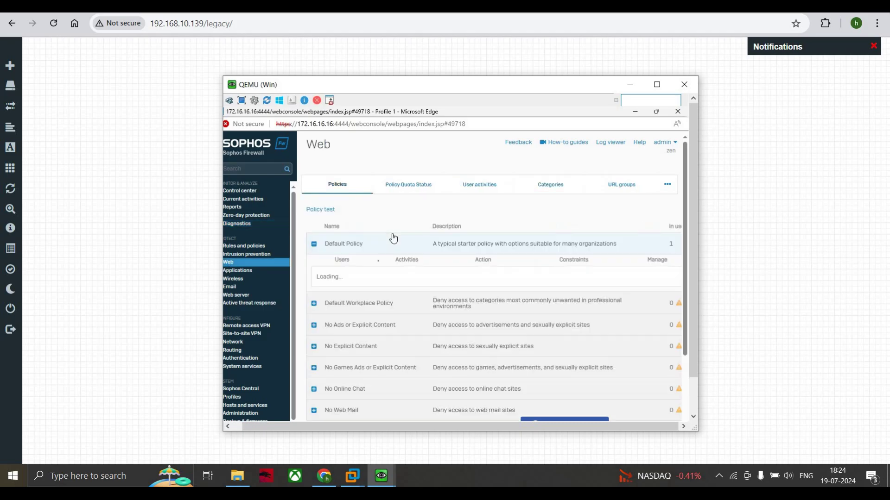
pyautogui.scroll(-5, 397, 285)
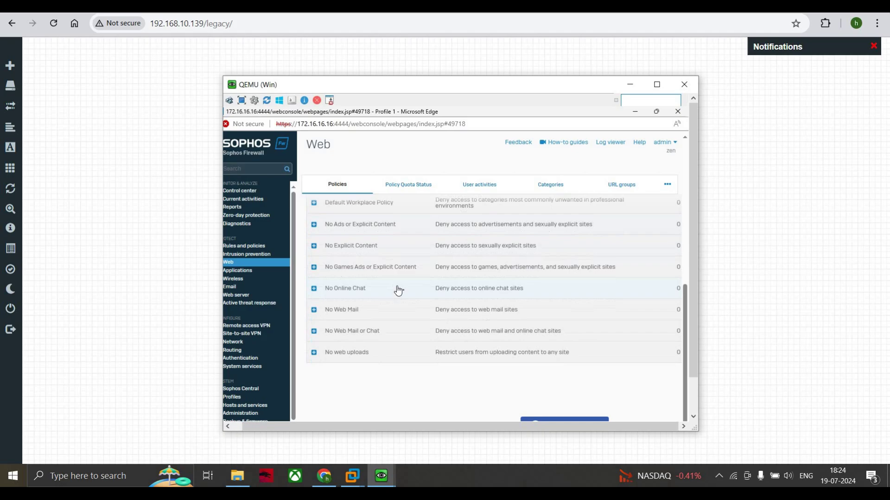
pyautogui.scroll(5, 403, 292)
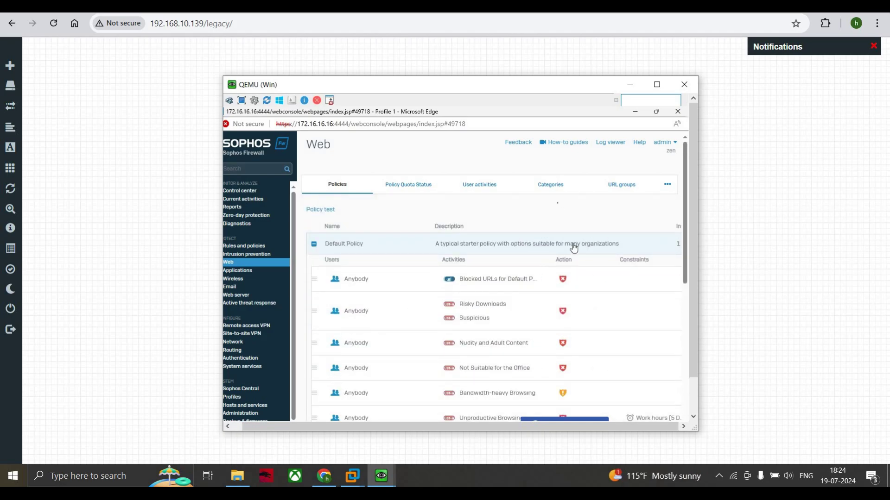
pyautogui.hscroll(2, 558, 206)
pyautogui.hscroll(3, 559, 206)
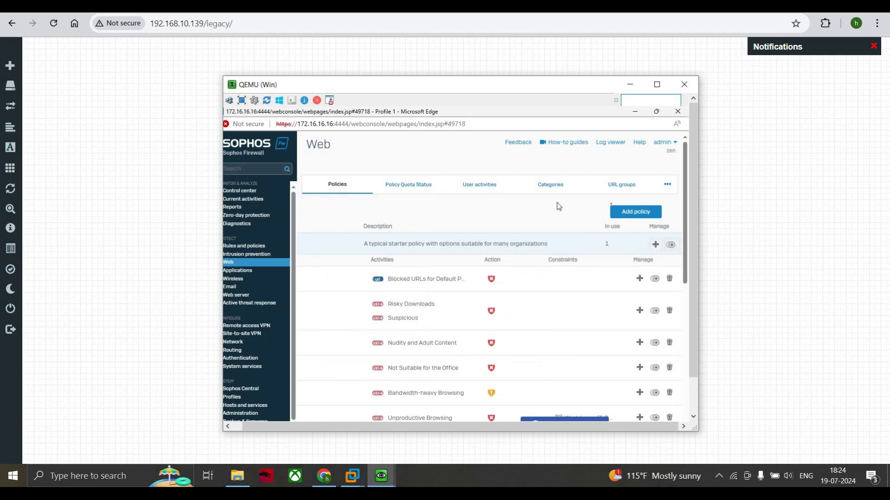
# Step: Start a new web policy named 'Lan-users Web policy' from the saved suggestion
pyautogui.click(622, 213)
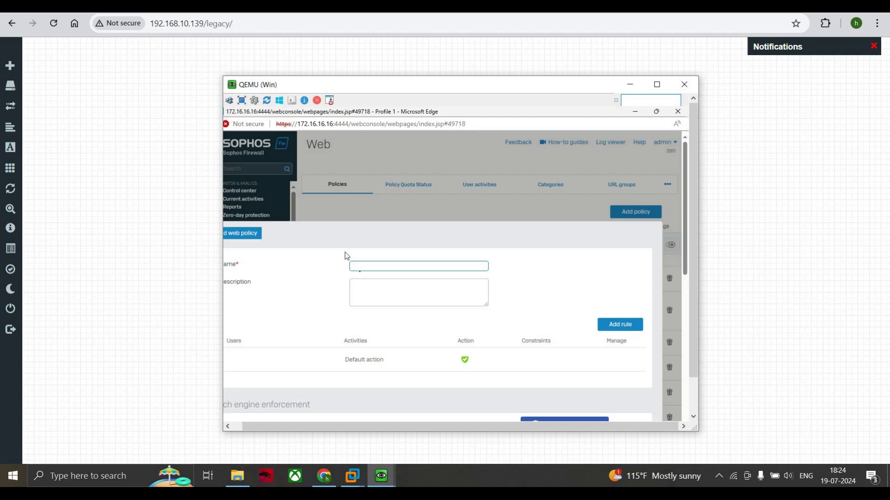
pyautogui.click(360, 271)
pyautogui.click(359, 294)
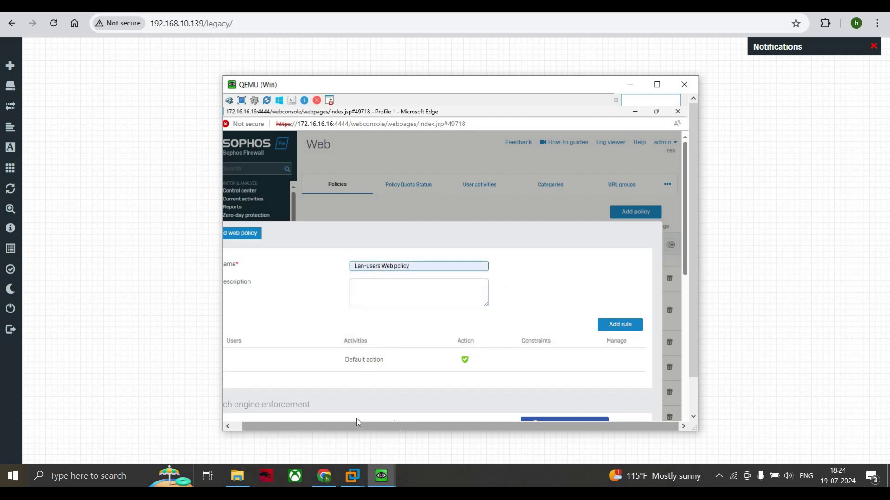
pyautogui.moveTo(357, 425); pyautogui.dragTo(347, 426)
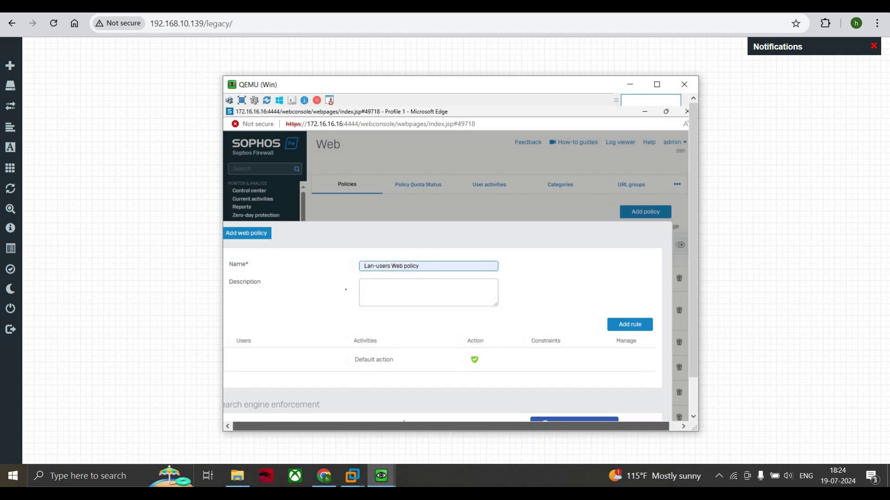
pyautogui.click(379, 232)
pyautogui.scroll(-1, 315, 306)
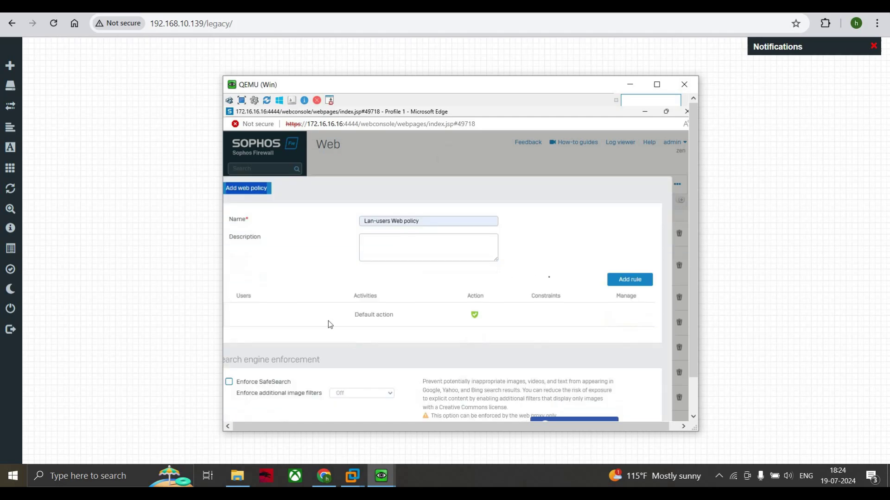
# Step: Add a rule and remove All web traffic from its activities
pyautogui.click(613, 278)
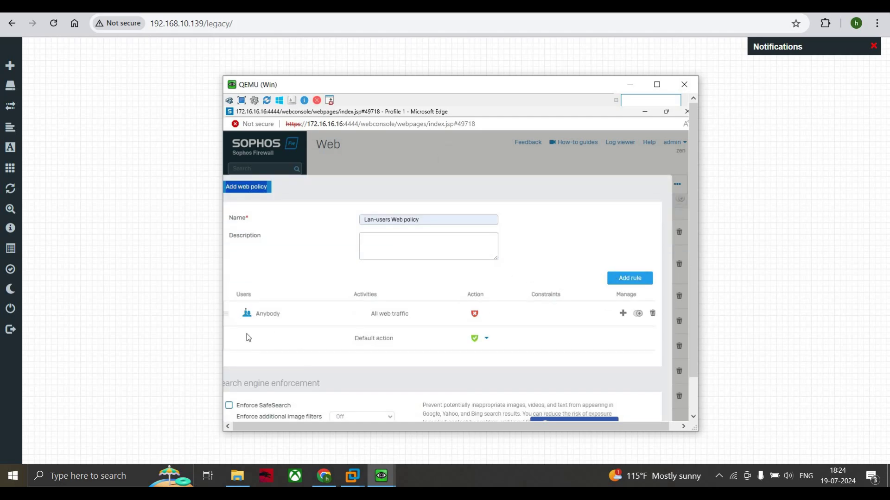
pyautogui.moveTo(248, 313)
pyautogui.click(394, 323)
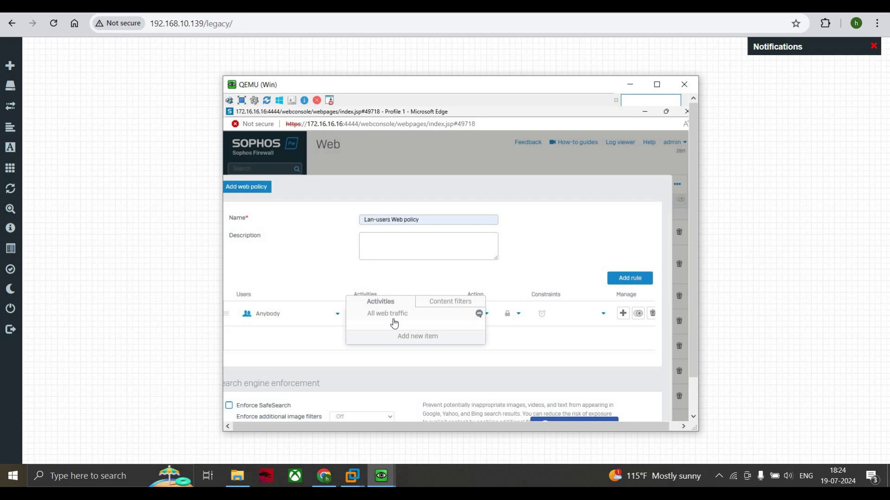
pyautogui.click(471, 318)
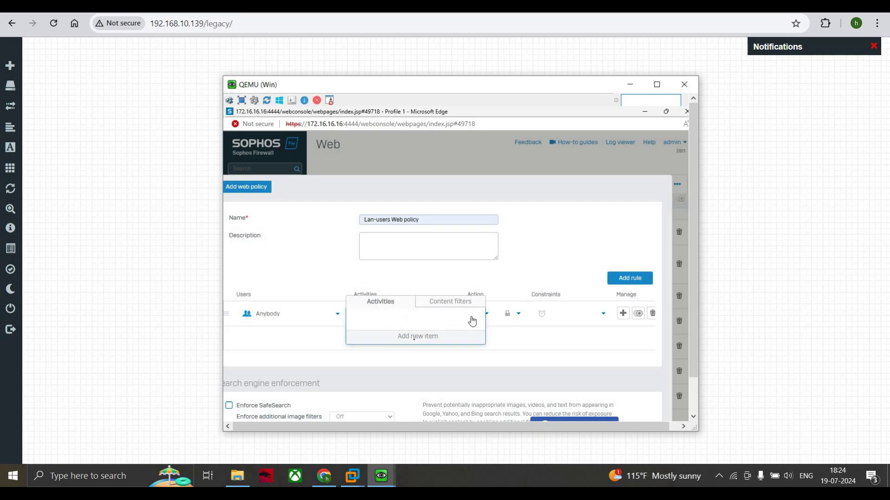
pyautogui.click(414, 337)
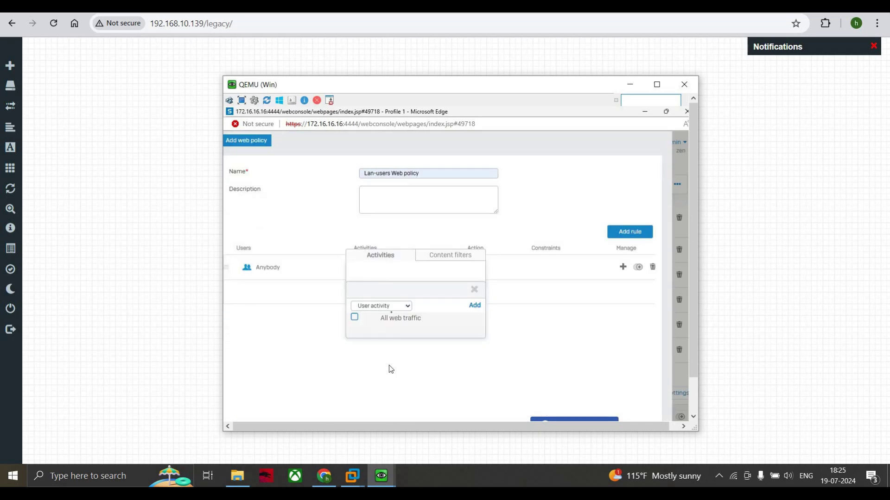
# Step: Filter activities to All types, search 'social', and add Social Networking
pyautogui.click(401, 307)
pyautogui.click(378, 318)
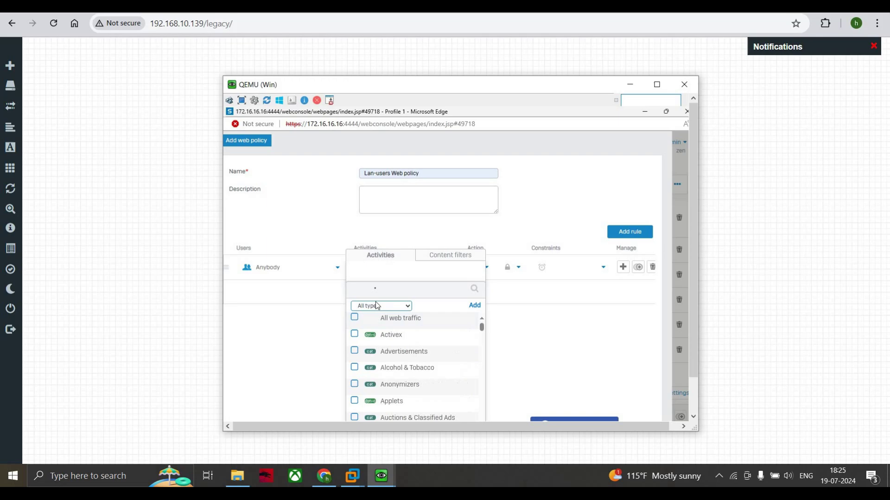
pyautogui.click(375, 288)
pyautogui.write('social')
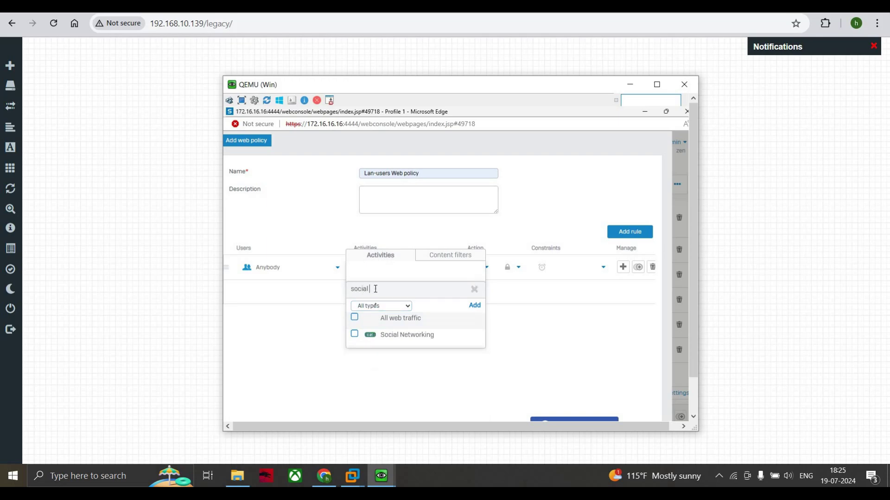
pyautogui.click(356, 335)
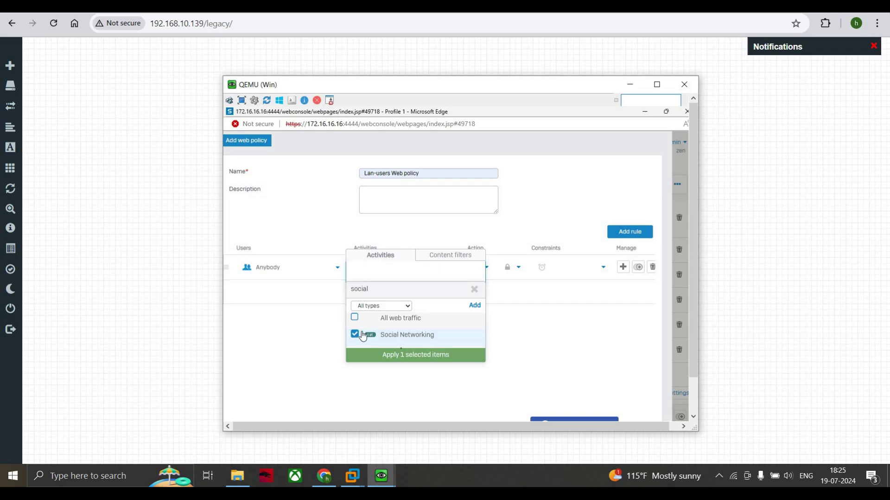
pyautogui.click(401, 355)
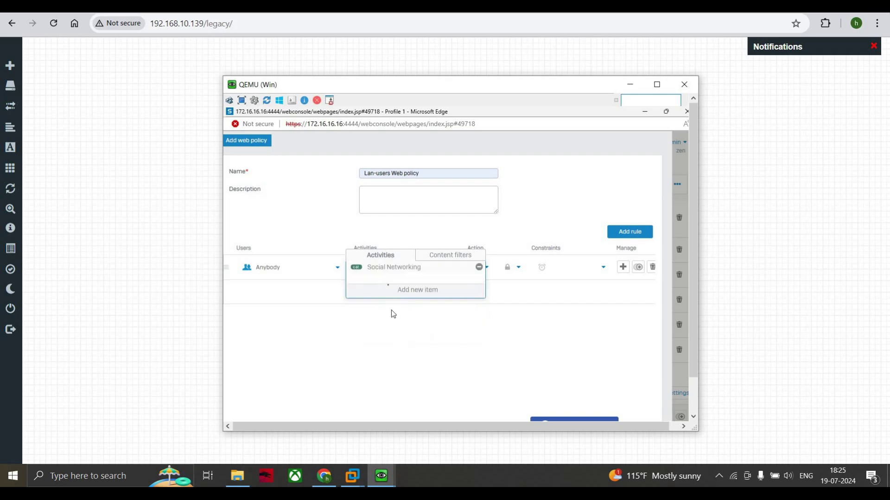
# Step: Search 'video' across all activity types and add Video hosting to the rule
pyautogui.click(414, 291)
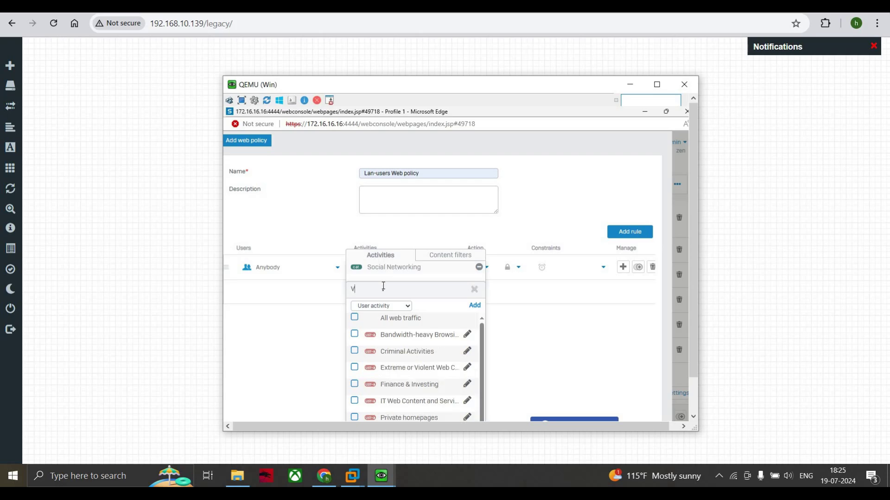
pyautogui.click(386, 307)
pyautogui.click(382, 319)
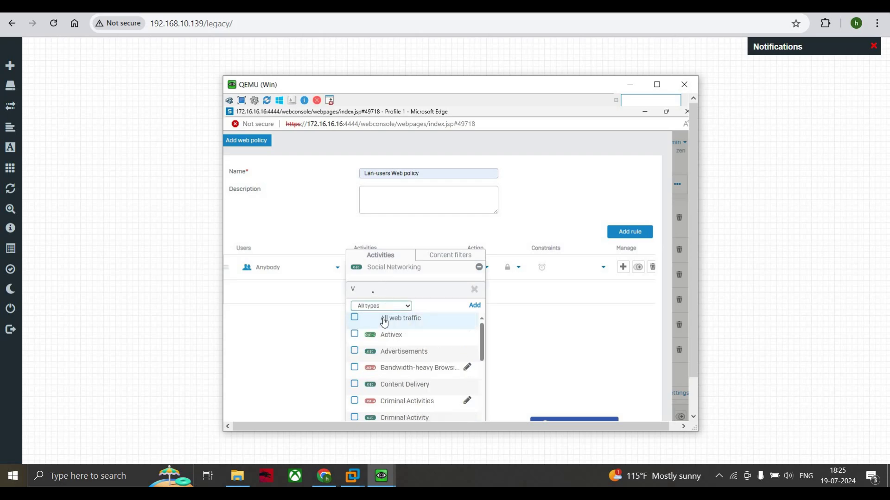
pyautogui.click(370, 290)
pyautogui.write('vidoe')
pyautogui.press('BackSpace')
pyautogui.press('BackSpace')
pyautogui.write('eo')
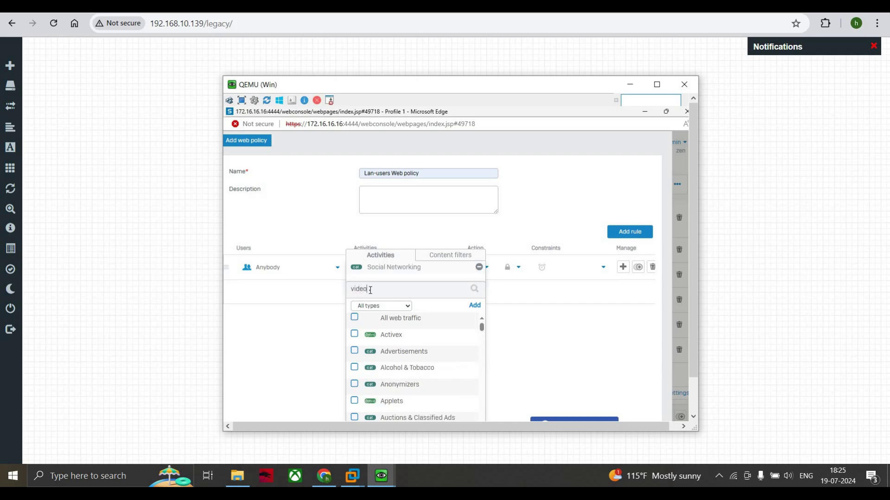
pyautogui.press('Return')
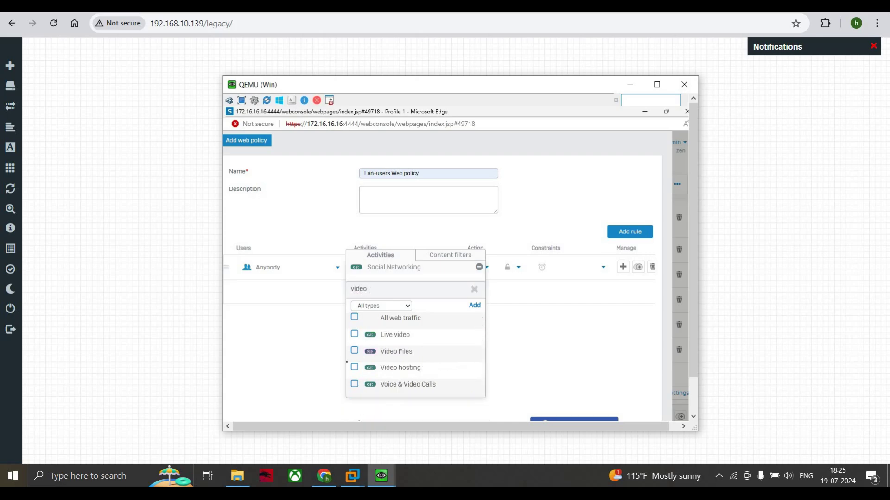
pyautogui.click(354, 367)
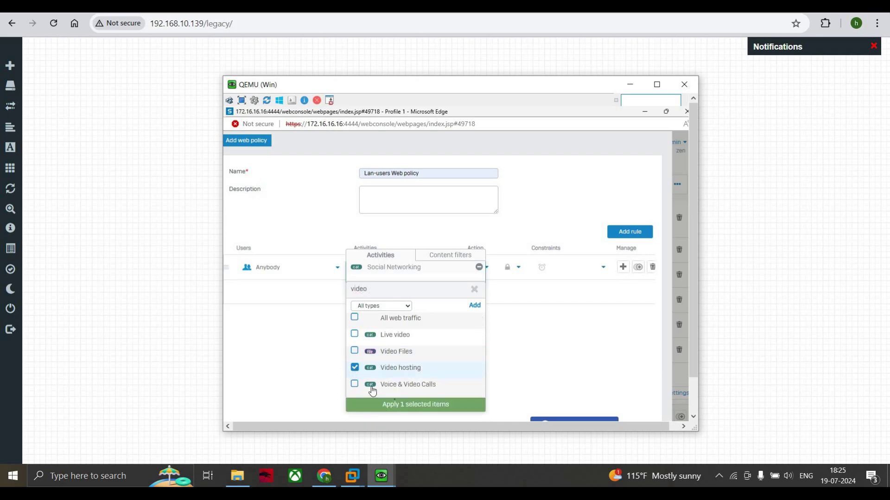
pyautogui.click(396, 404)
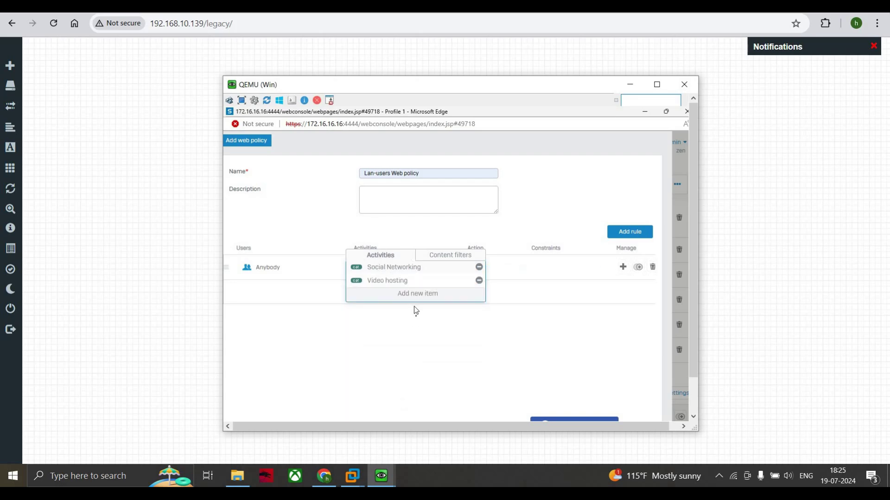
# Step: Set the rule to block both HTTP and HTTPS for these activities
pyautogui.click(472, 280)
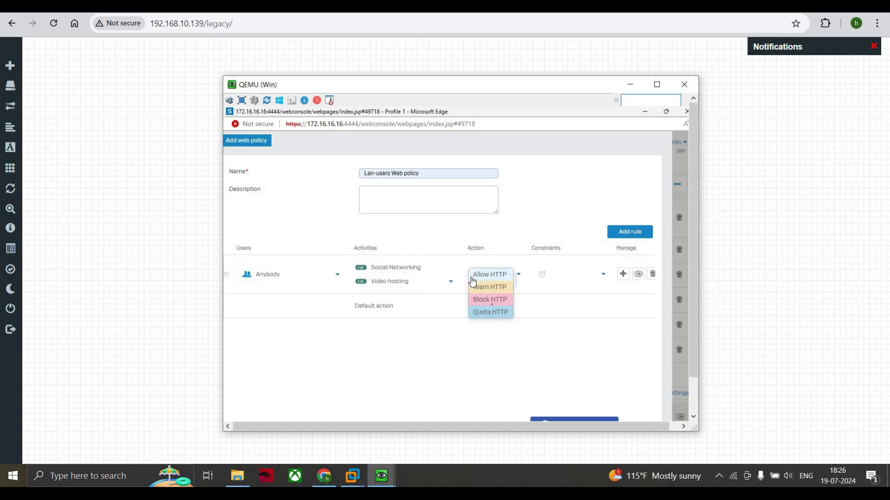
pyautogui.click(490, 300)
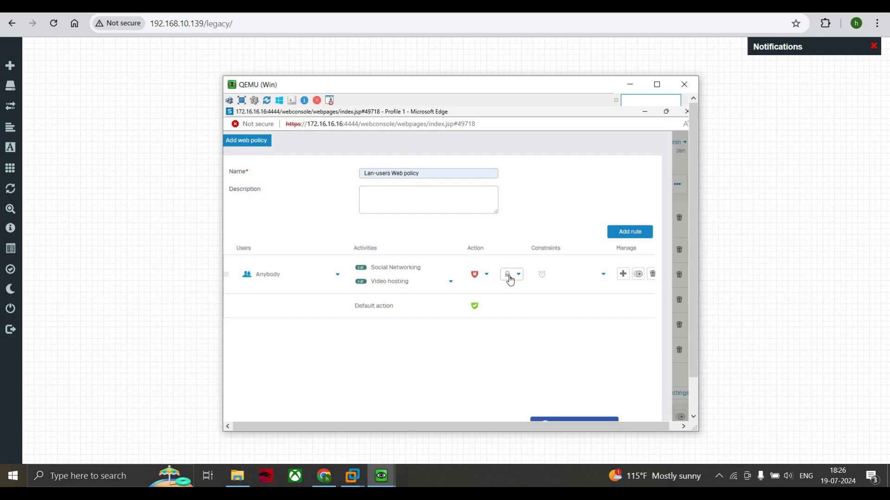
pyautogui.click(509, 280)
pyautogui.click(512, 320)
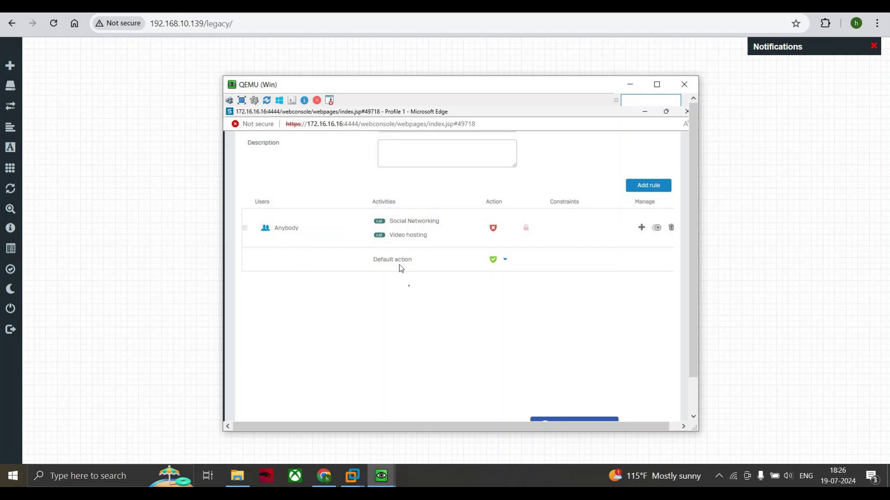
# Step: Leave YouTube restrictions off and save the Lan-users Web policy
pyautogui.scroll(2, 401, 269)
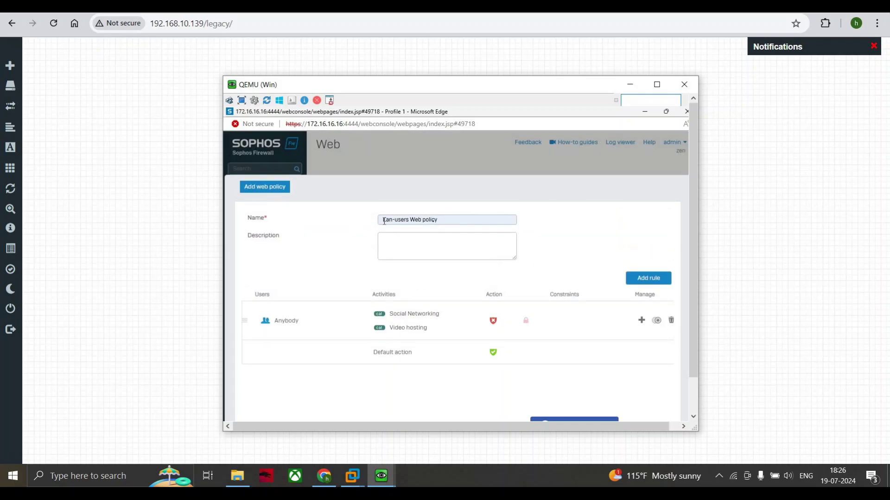
pyautogui.click(384, 221)
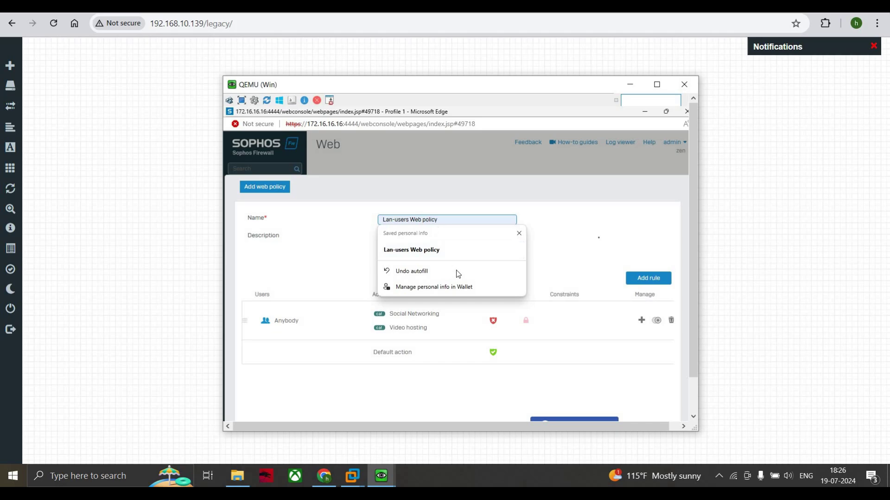
pyautogui.scroll(-3, 386, 281)
pyautogui.scroll(-4, 385, 280)
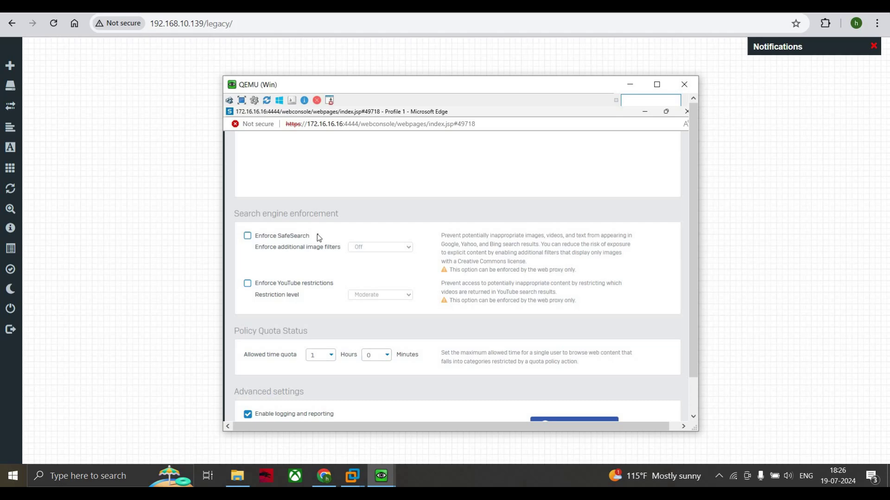
pyautogui.scroll(-2, 306, 246)
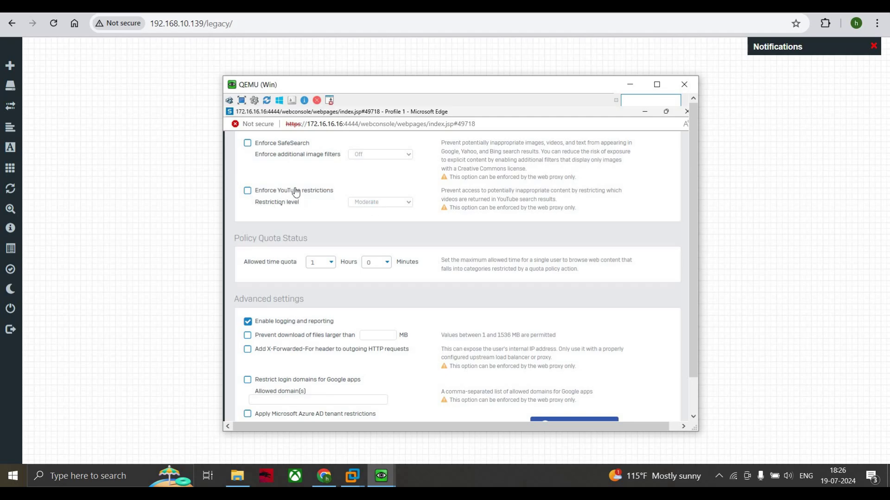
pyautogui.scroll(1, 291, 195)
pyautogui.click(249, 237)
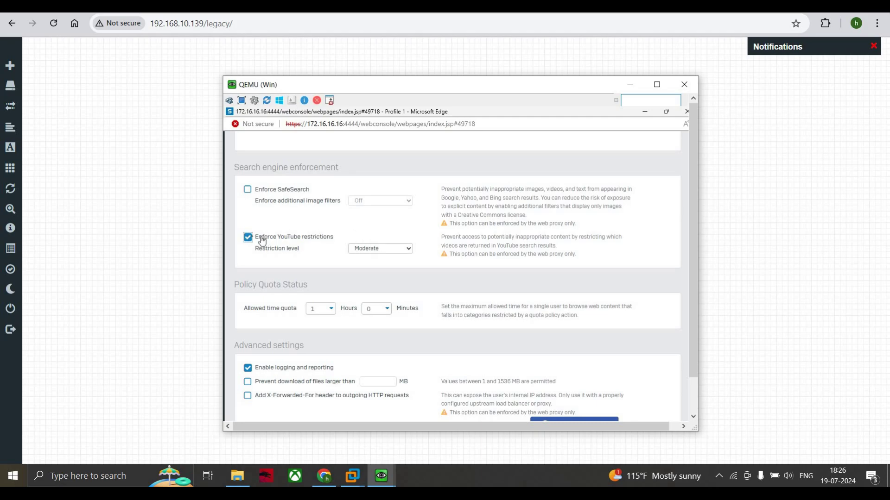
pyautogui.click(250, 240)
pyautogui.scroll(-3, 287, 238)
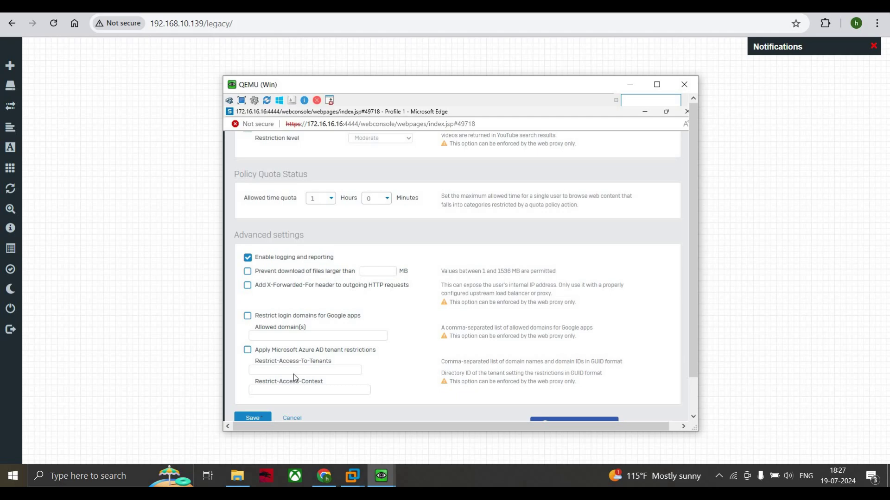
pyautogui.click(261, 419)
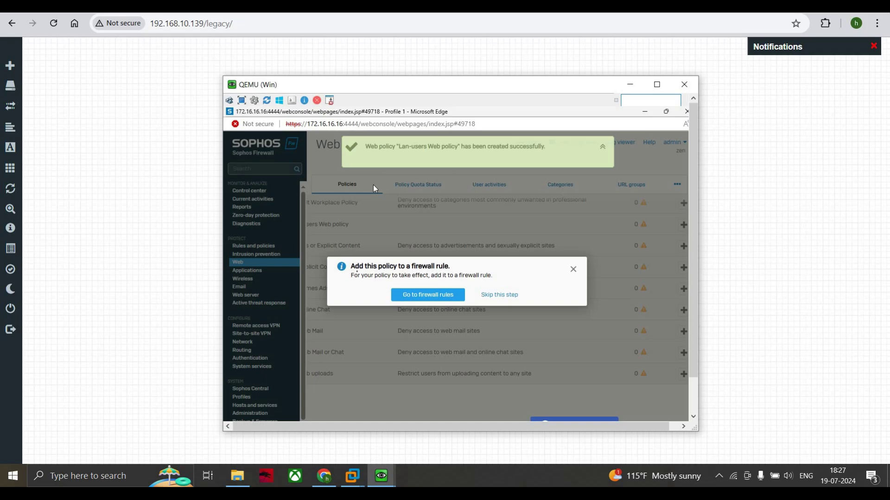
# Step: Open the LAN-TO-WAN TRAFFIC firewall rule under Traffic to WAN for editing
pyautogui.click(429, 297)
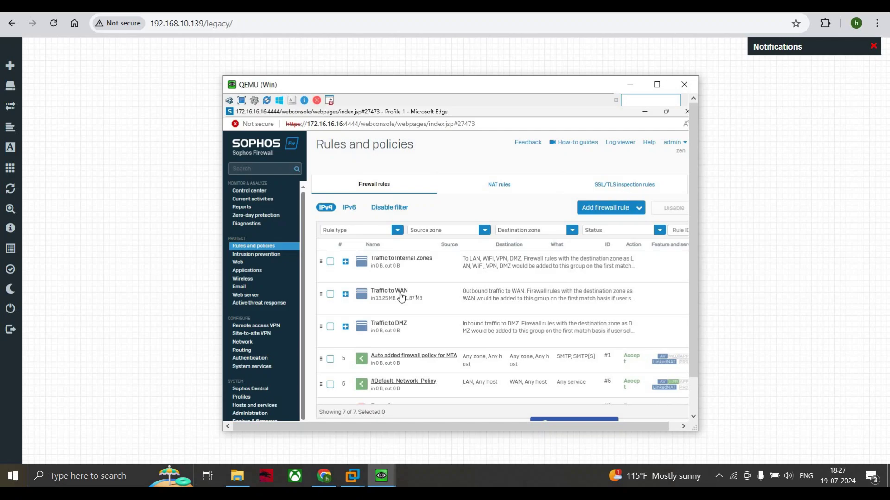
pyautogui.click(345, 294)
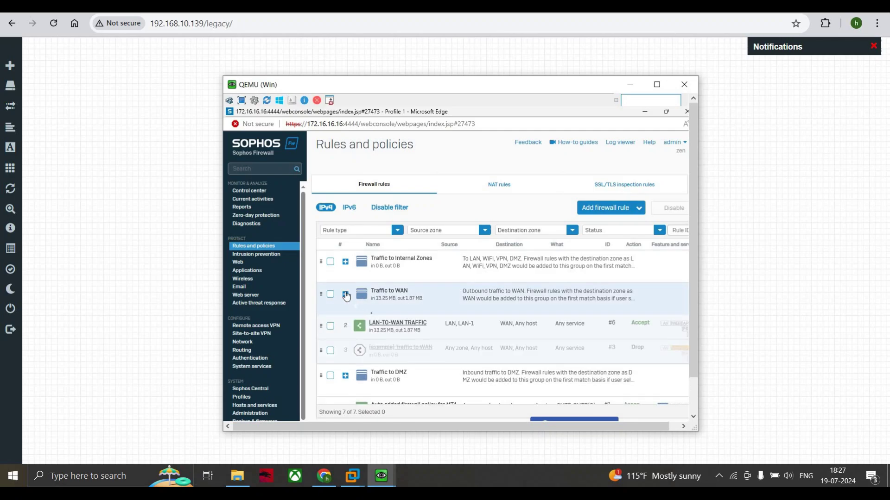
pyautogui.click(388, 324)
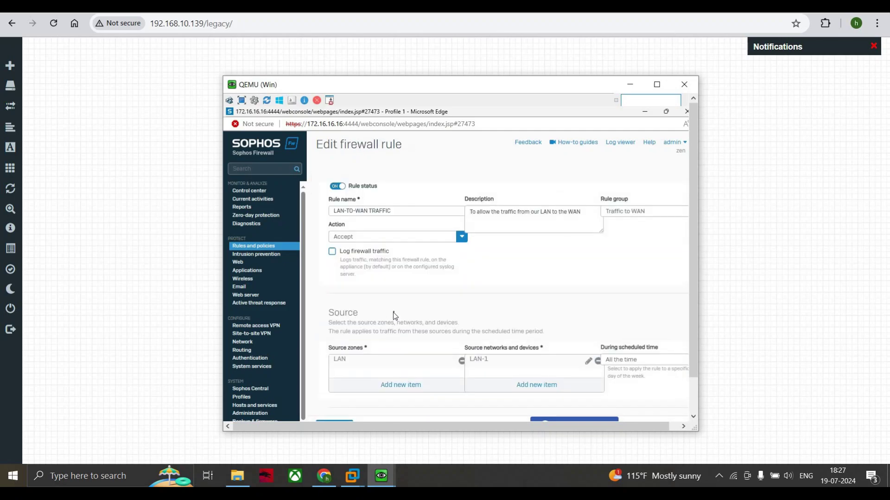
pyautogui.scroll(-1, 393, 312)
pyautogui.scroll(-8, 395, 315)
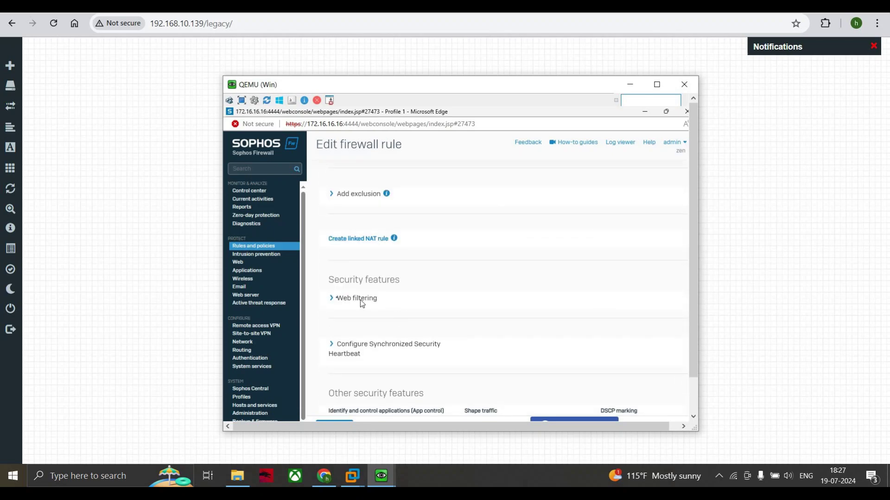
# Step: Select Lan-users Web policy as the rule's web policy
pyautogui.click(337, 299)
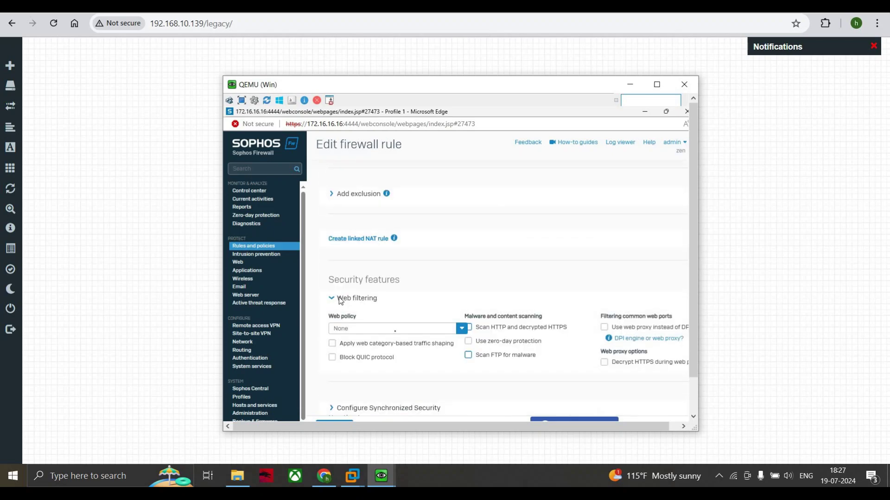
pyautogui.click(458, 331)
pyautogui.scroll(-1, 368, 322)
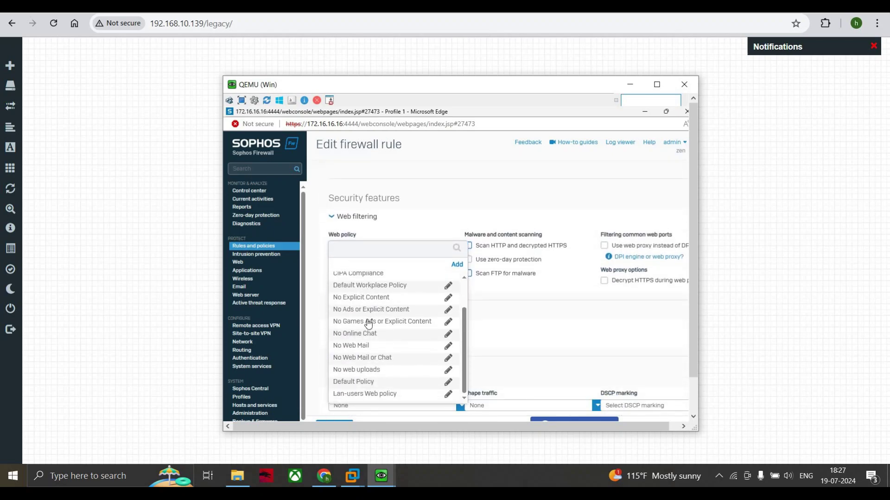
pyautogui.scroll(1, 372, 323)
pyautogui.scroll(-1, 367, 324)
pyautogui.click(364, 395)
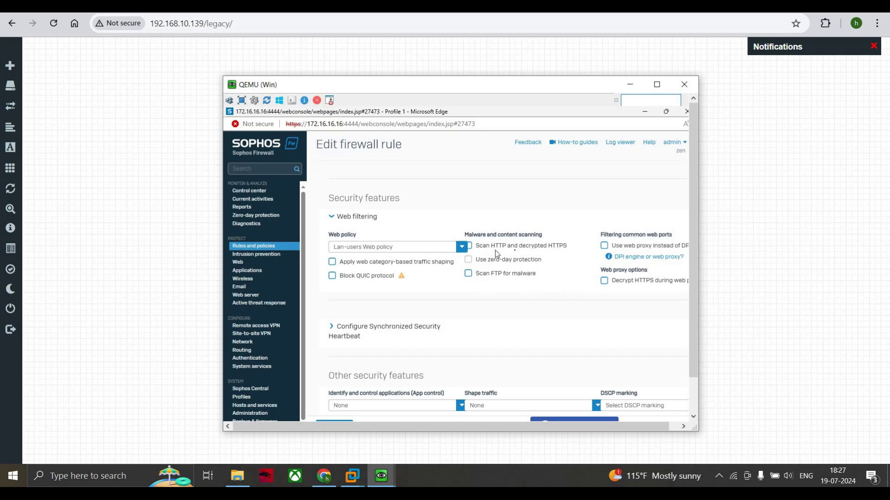
# Step: Enable scanning of HTTP and decrypted HTTPS and FTP malware scanning
pyautogui.click(469, 246)
pyautogui.click(468, 274)
pyautogui.scroll(-3, 417, 282)
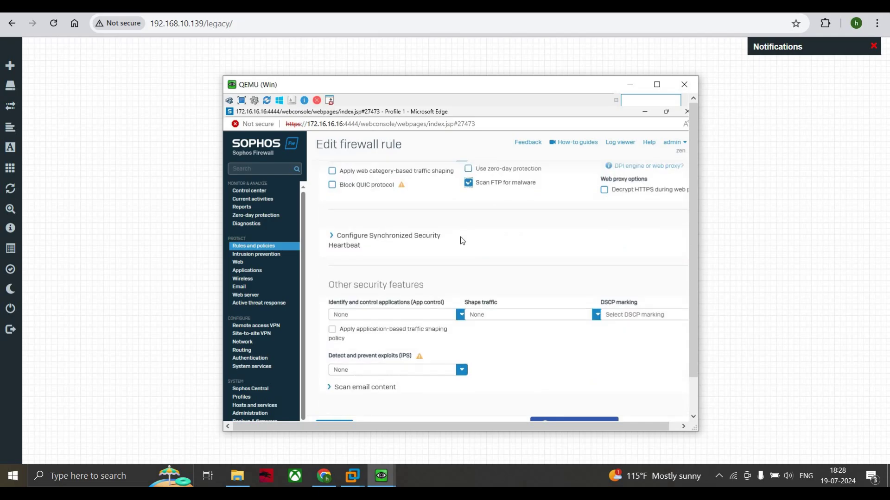
pyautogui.click(469, 183)
pyautogui.scroll(1, 475, 196)
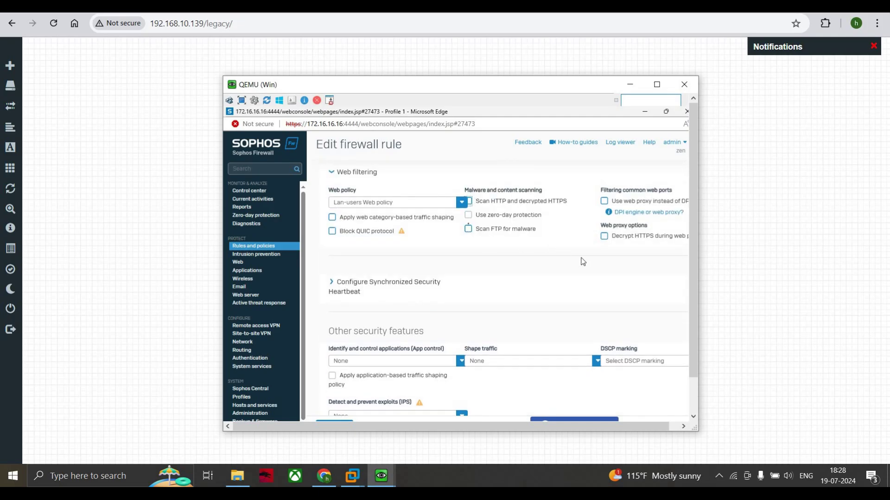
pyautogui.click(468, 201)
pyautogui.click(468, 229)
pyautogui.scroll(-1, 469, 245)
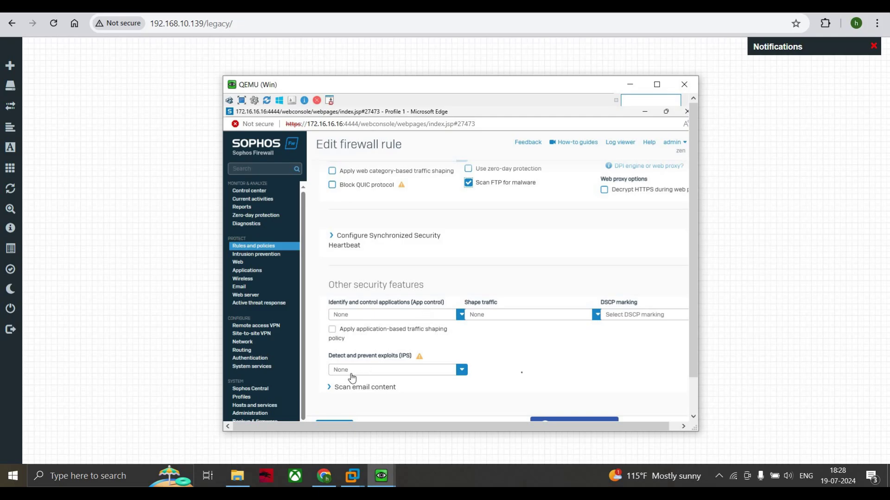
pyautogui.scroll(-1, 686, 338)
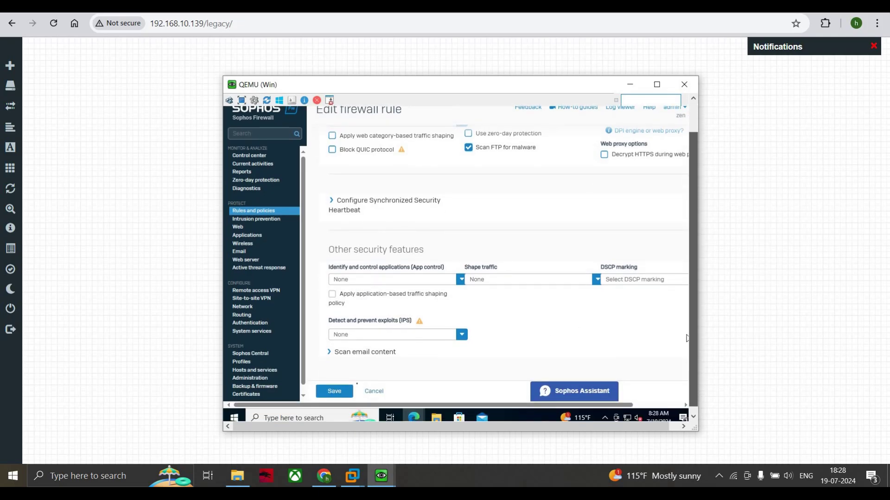
# Step: Save the LAN-TO-WAN rule and bring up the Policy test window, closing the blank popup
pyautogui.click(341, 391)
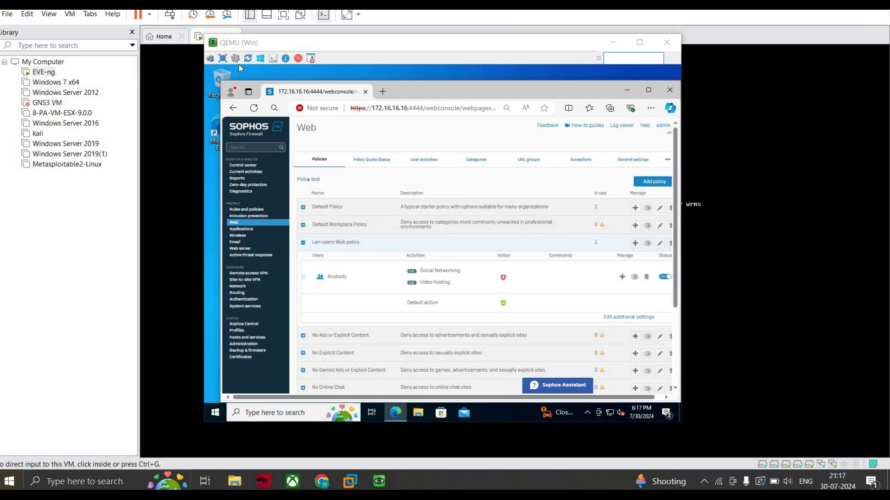
pyautogui.click(308, 180)
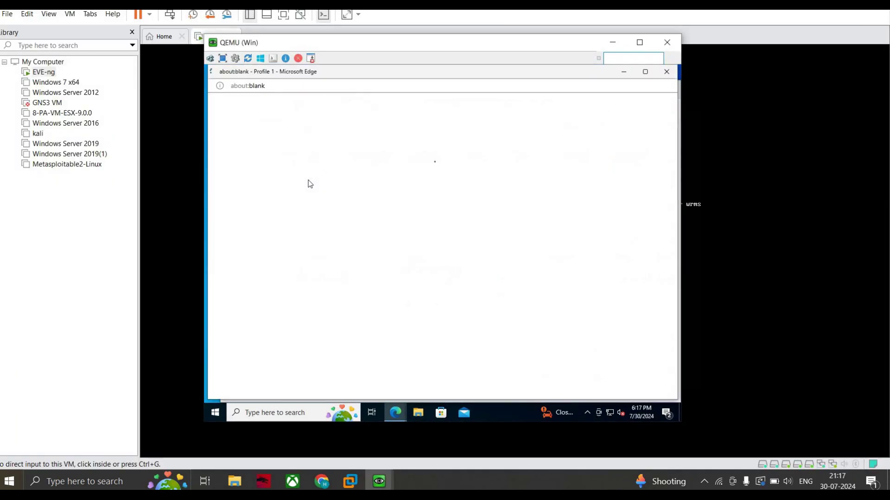
pyautogui.click(666, 72)
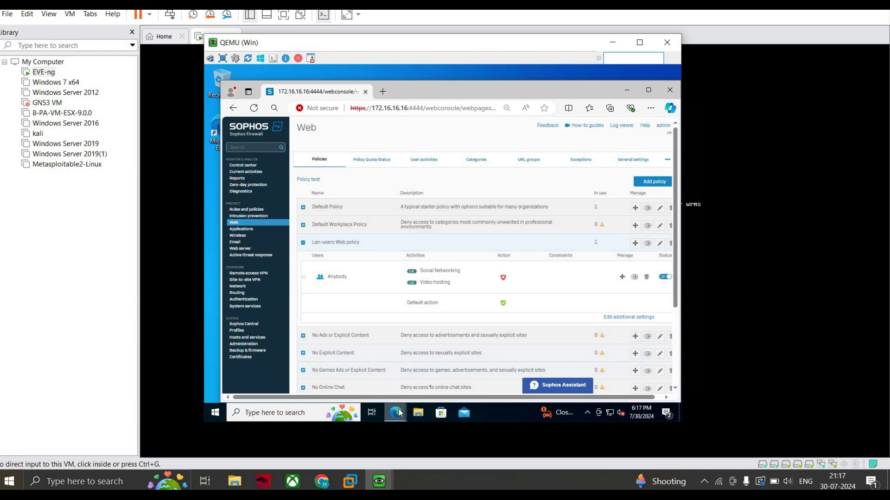
pyautogui.moveTo(396, 411)
pyautogui.click(427, 365)
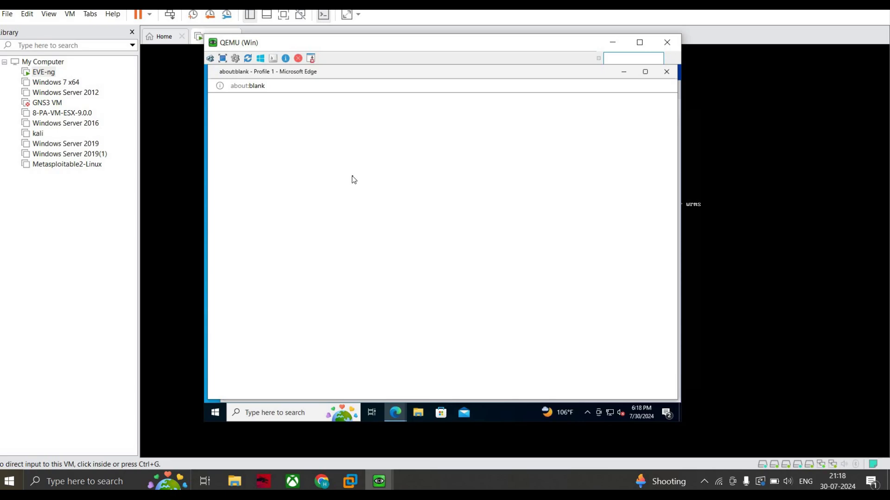
# Step: Run a policy test for instagram.com from 172.16.16.17 in LAN with Firewall, SSL/TLS and web testing
pyautogui.click(241, 75)
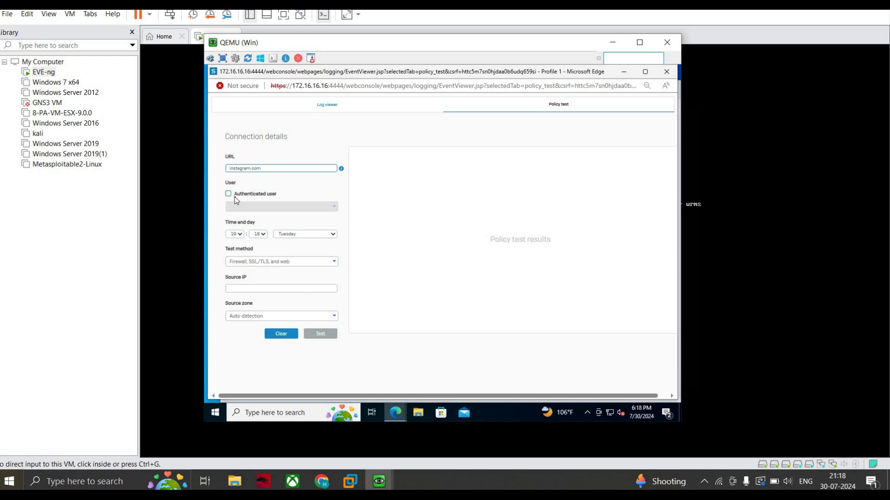
pyautogui.click(247, 263)
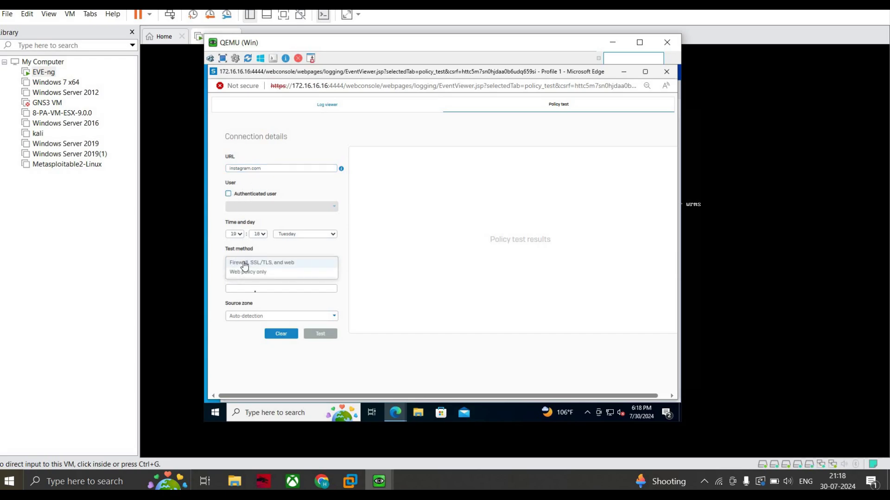
pyautogui.click(253, 268)
pyautogui.click(256, 290)
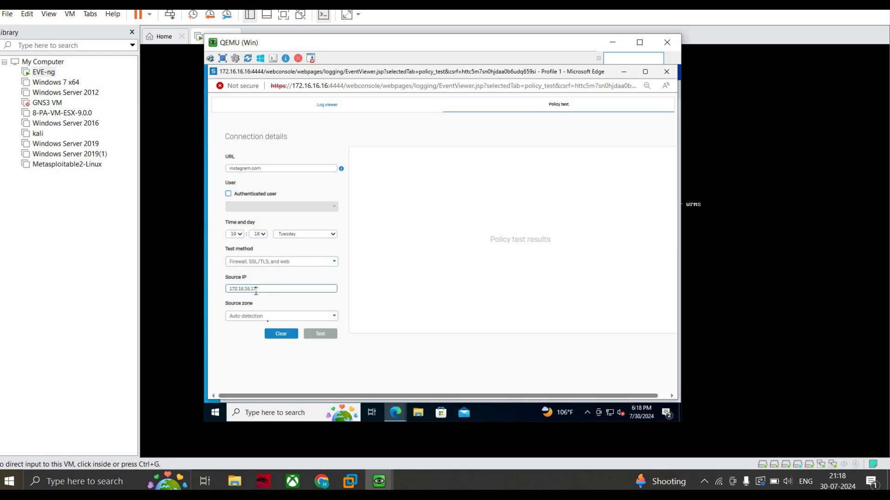
pyautogui.click(267, 317)
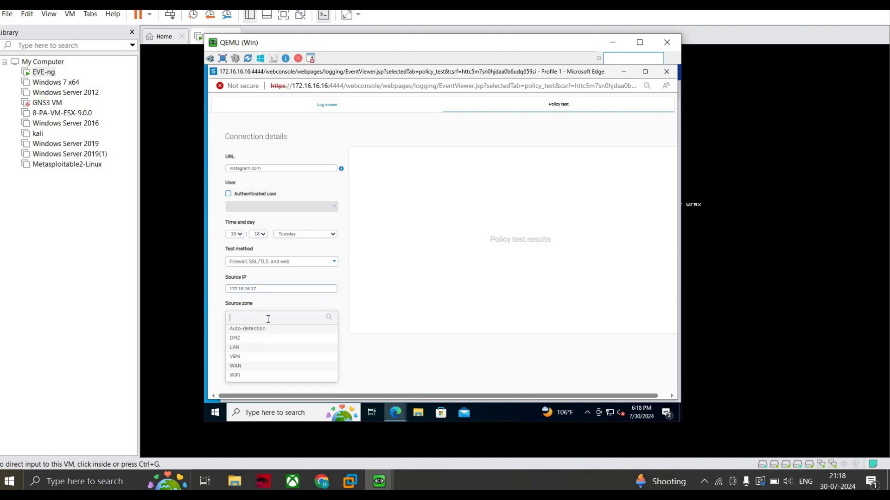
pyautogui.click(236, 349)
pyautogui.click(318, 335)
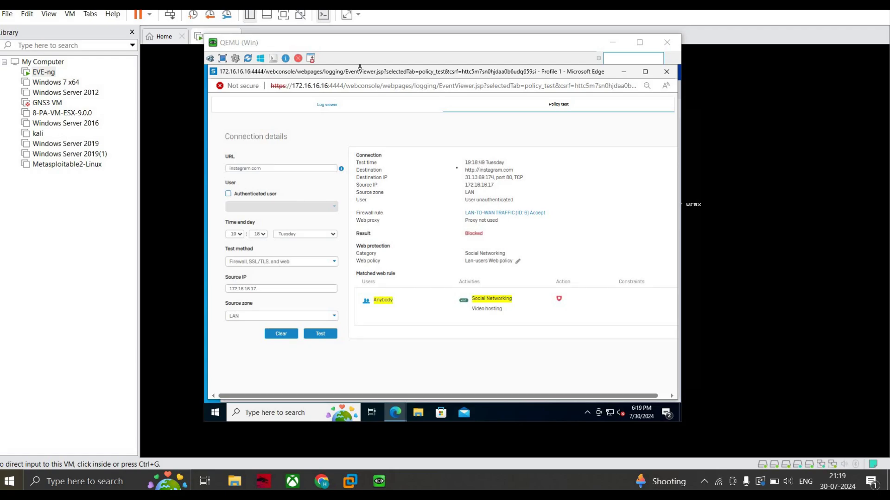
# Step: Review the result showing instagram.com blocked by the Lan-users Web policy's Social Networking rule
pyautogui.click(359, 67)
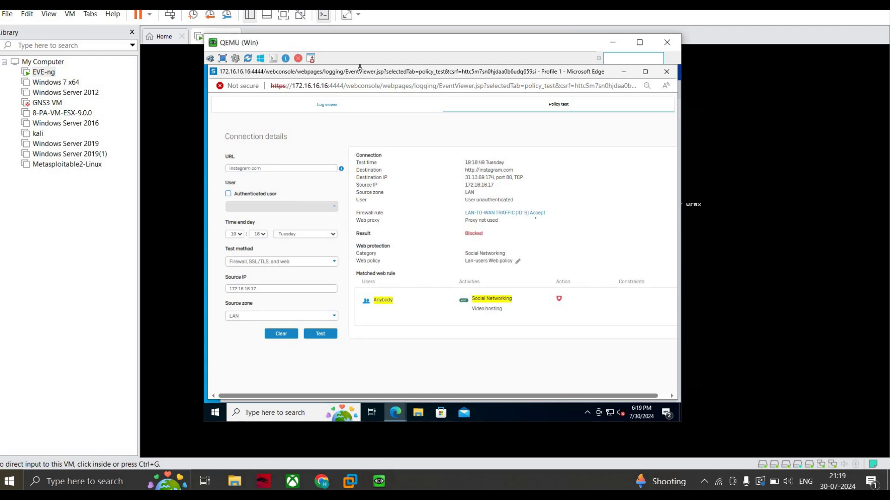
pyautogui.moveTo(493, 221); pyautogui.dragTo(536, 221)
pyautogui.click(509, 238)
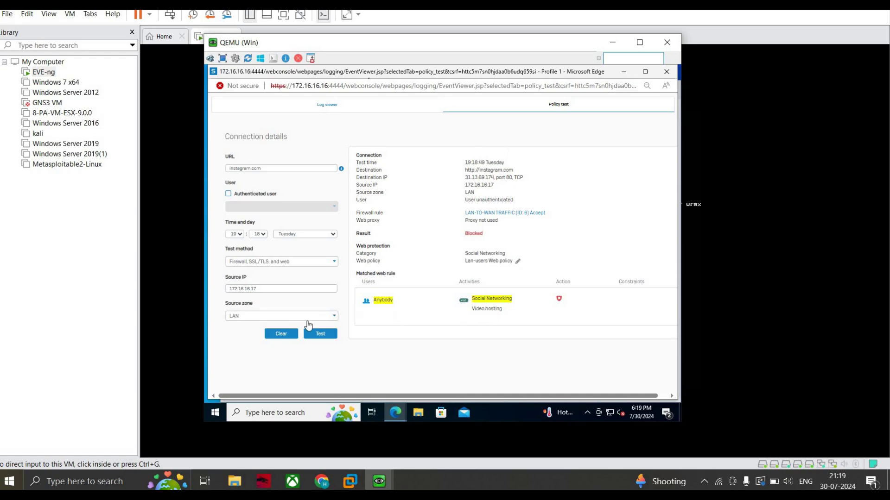
# Step: Close the policy test window and load instagram.com in a new browser tab
pyautogui.click(624, 71)
pyautogui.click(382, 90)
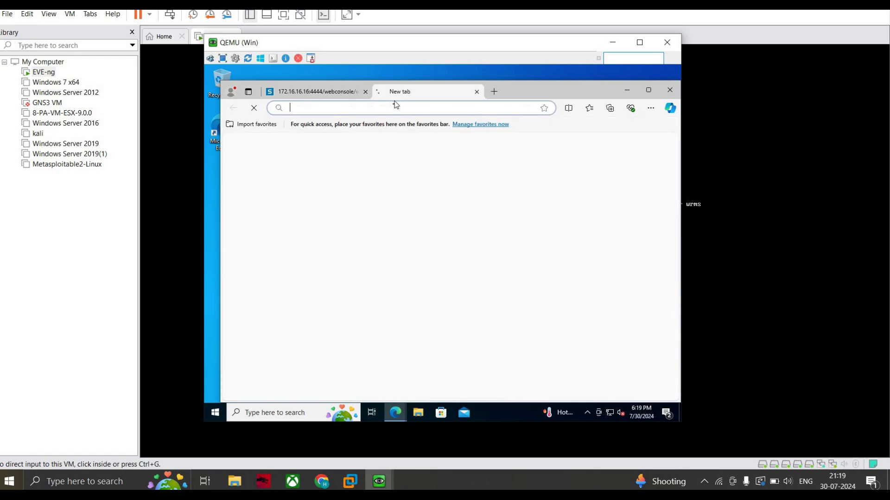
pyautogui.write('www.instagram.com')
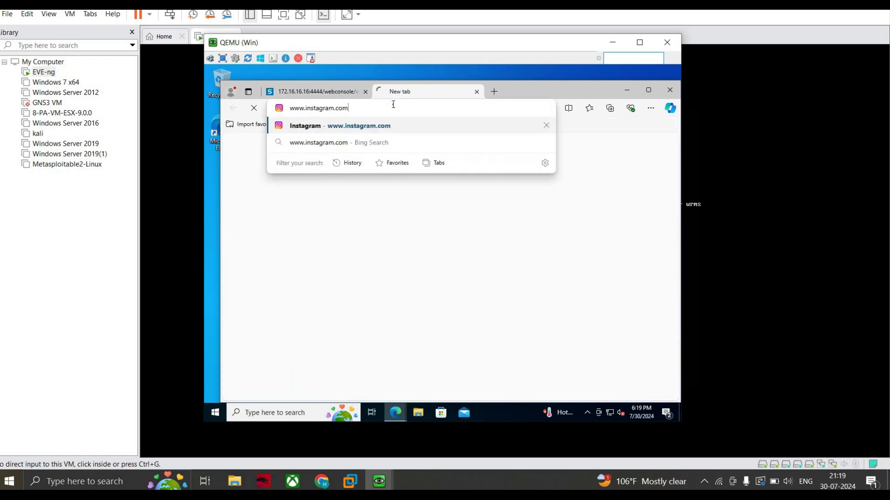
pyautogui.press('Return')
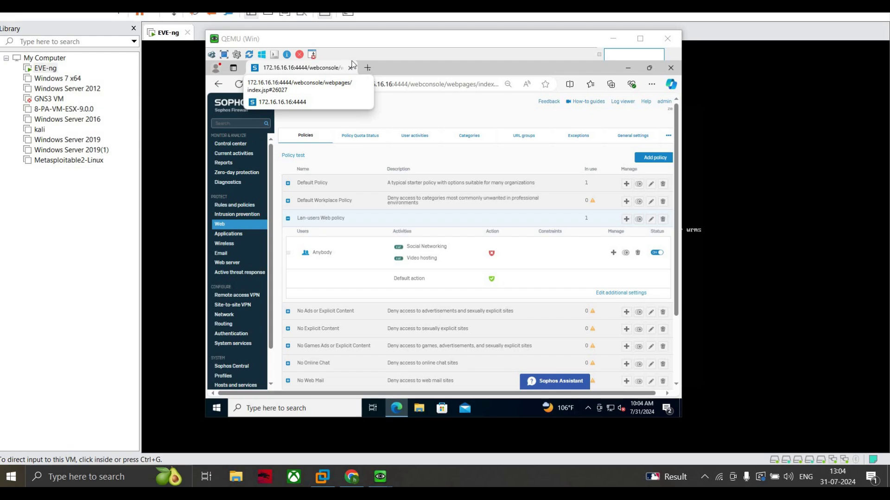
# Step: Load youtube.com in another new tab, then return to the Sophos Web policies tab
pyautogui.click(368, 68)
pyautogui.click(372, 85)
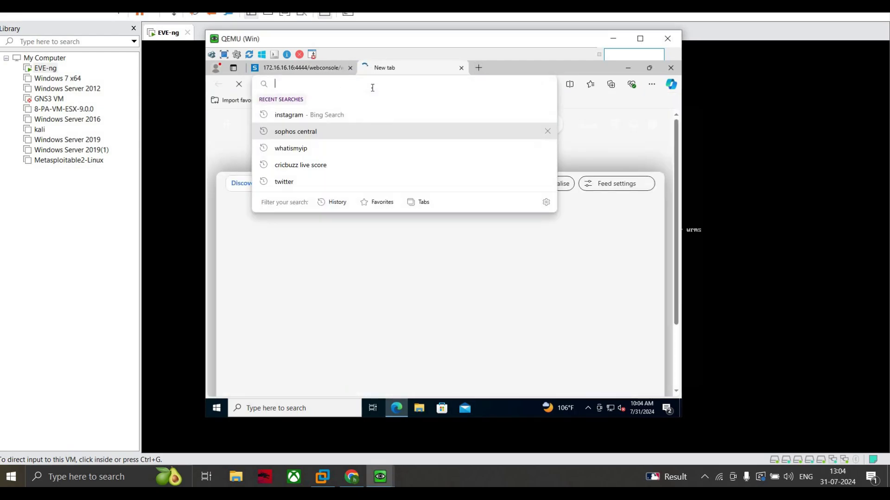
pyautogui.write('youtube')
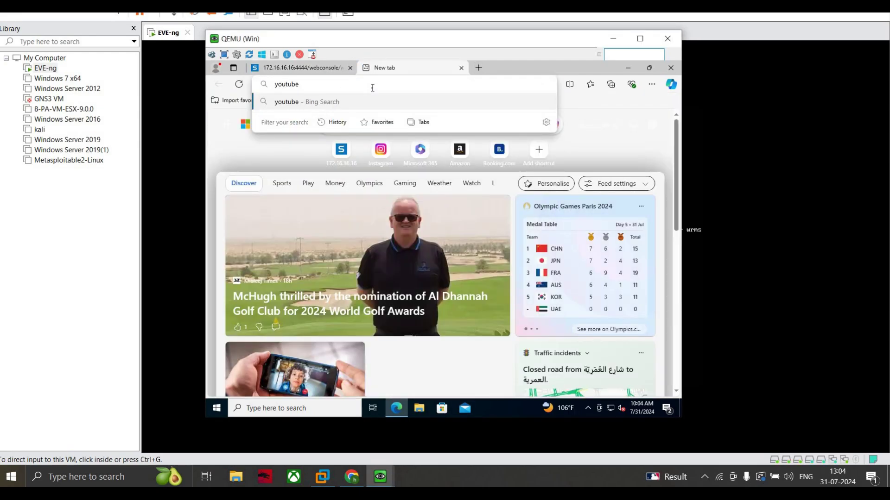
pyautogui.write('.com')
pyautogui.press('Return')
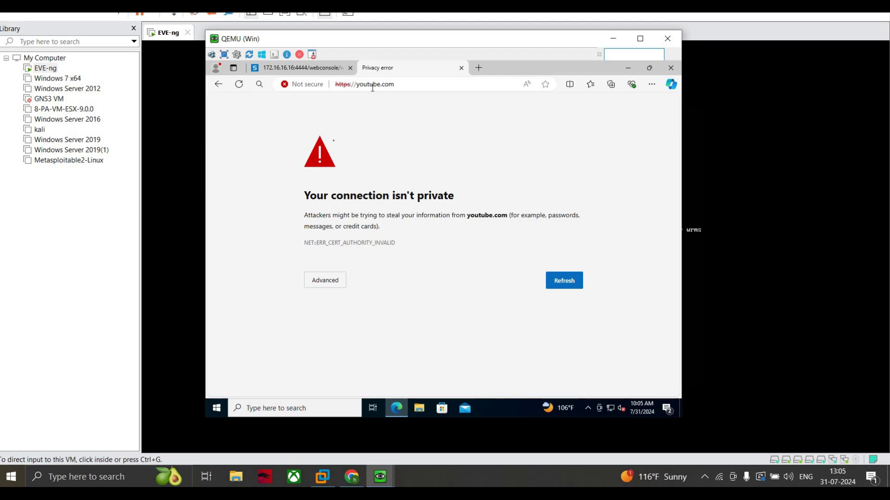
pyautogui.click(316, 68)
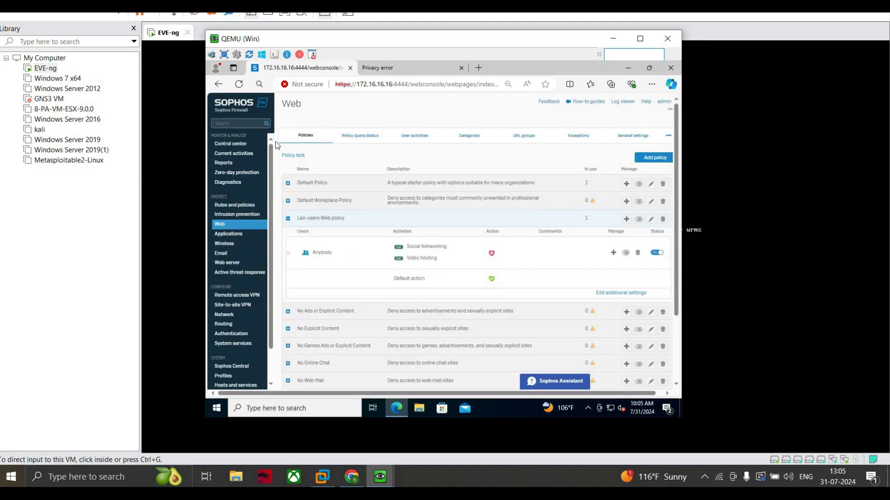